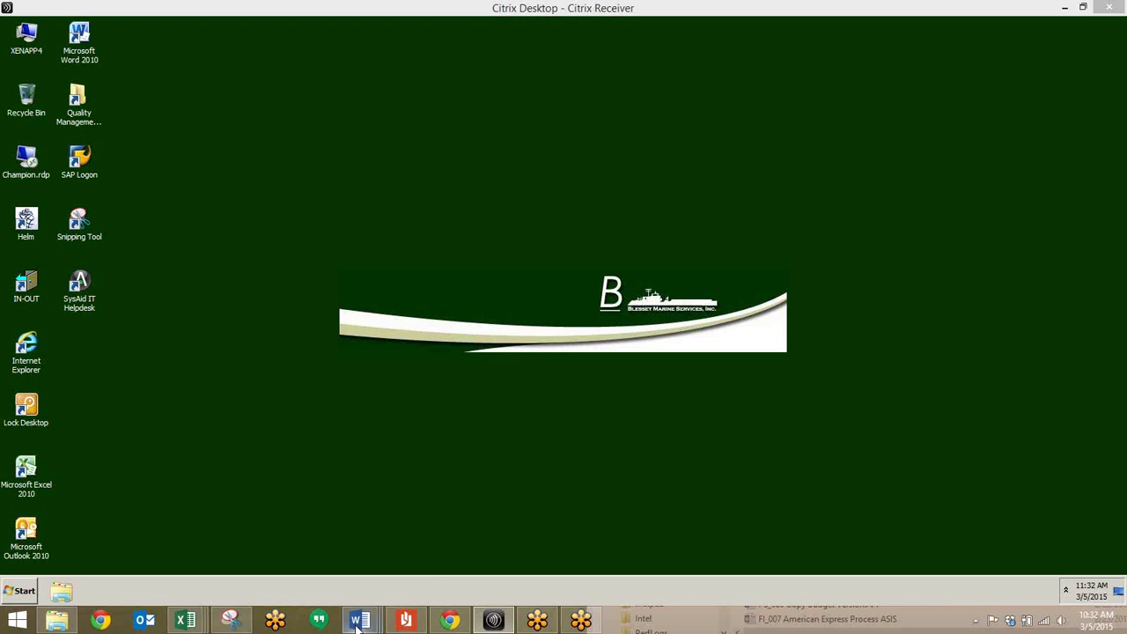
Review the numbered outline of customer open item reports in the Word document, and minimize the document
{"action": "mouse_move", "coordinate": [361, 621]}
{"action": "left_click", "coordinate": [278, 527]}
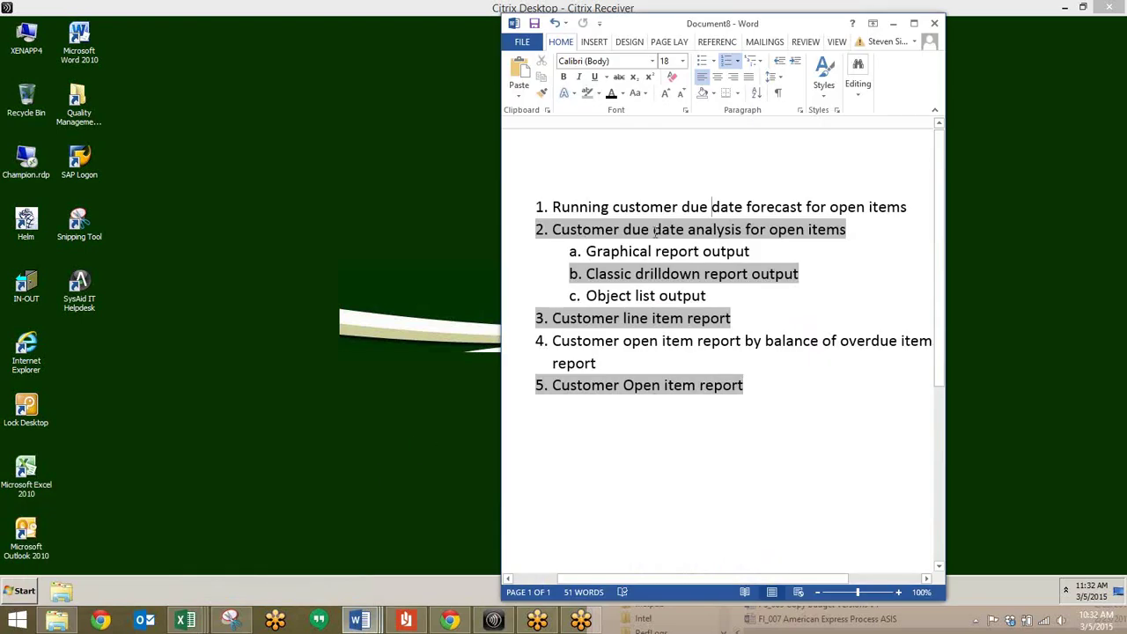
{"action": "left_click", "coordinate": [563, 229]}
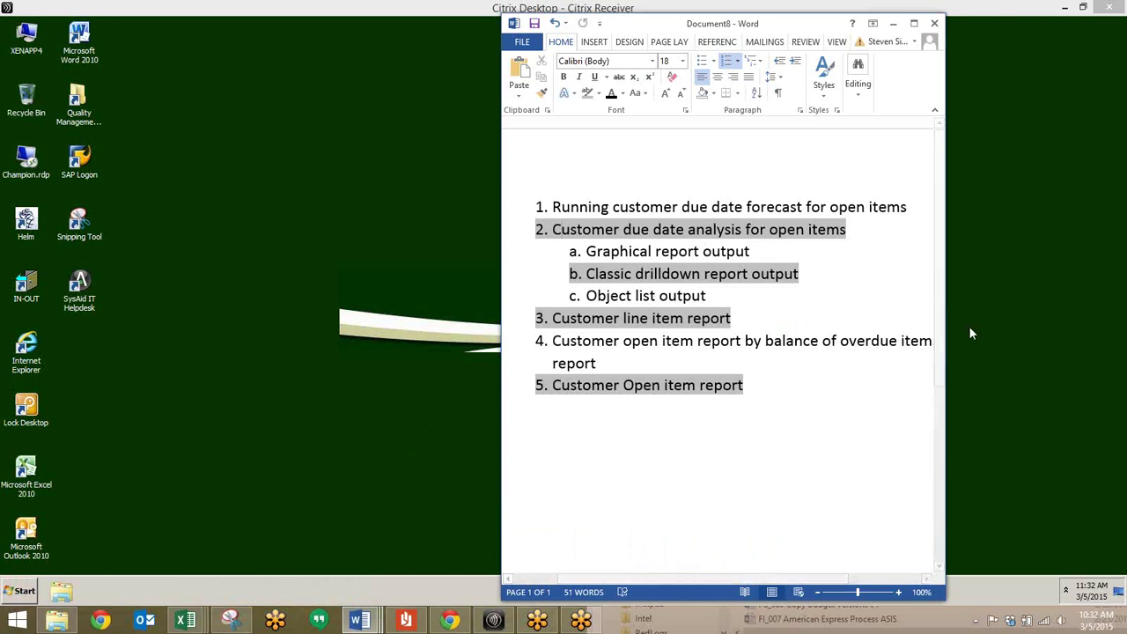
{"action": "left_click", "coordinate": [970, 373]}
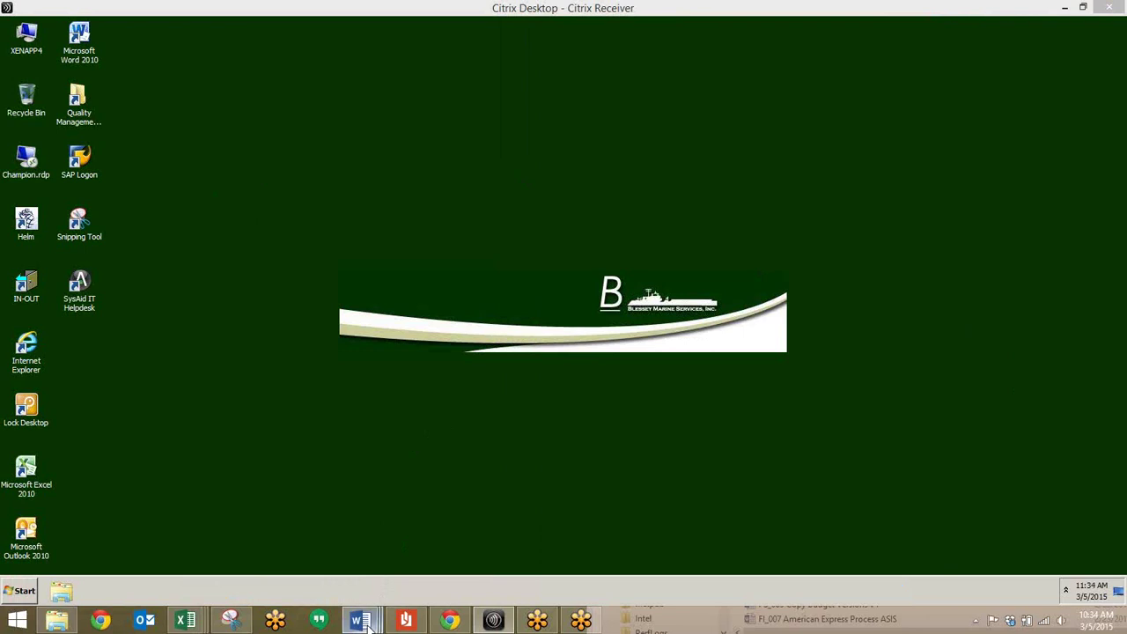
{"action": "mouse_move", "coordinate": [359, 621]}
{"action": "left_click", "coordinate": [249, 547]}
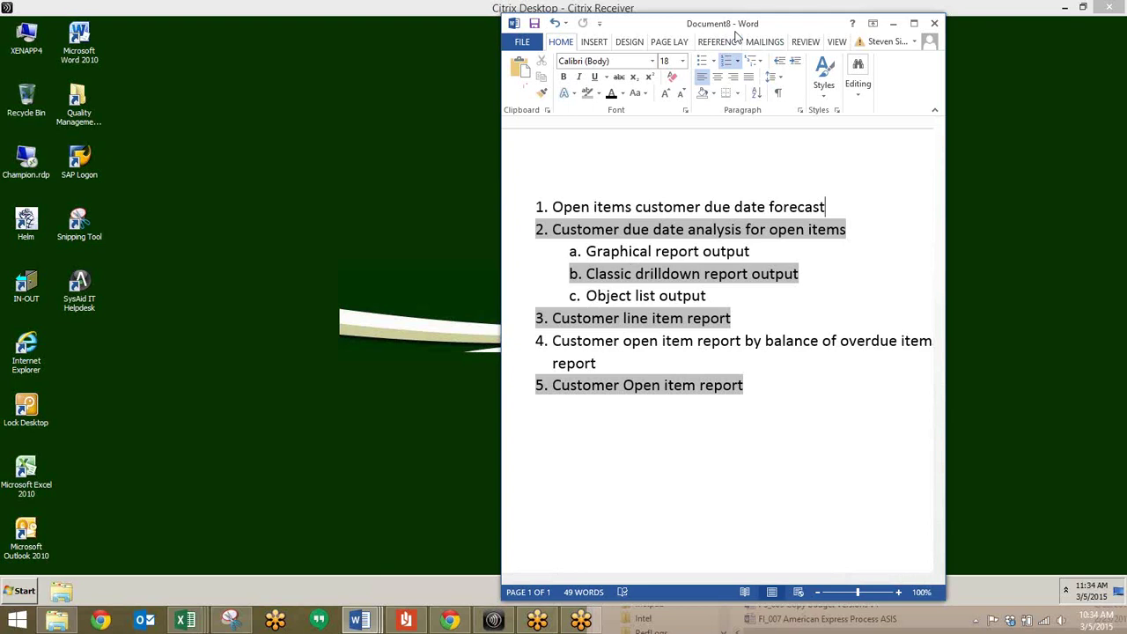
{"action": "left_click", "coordinate": [894, 24]}
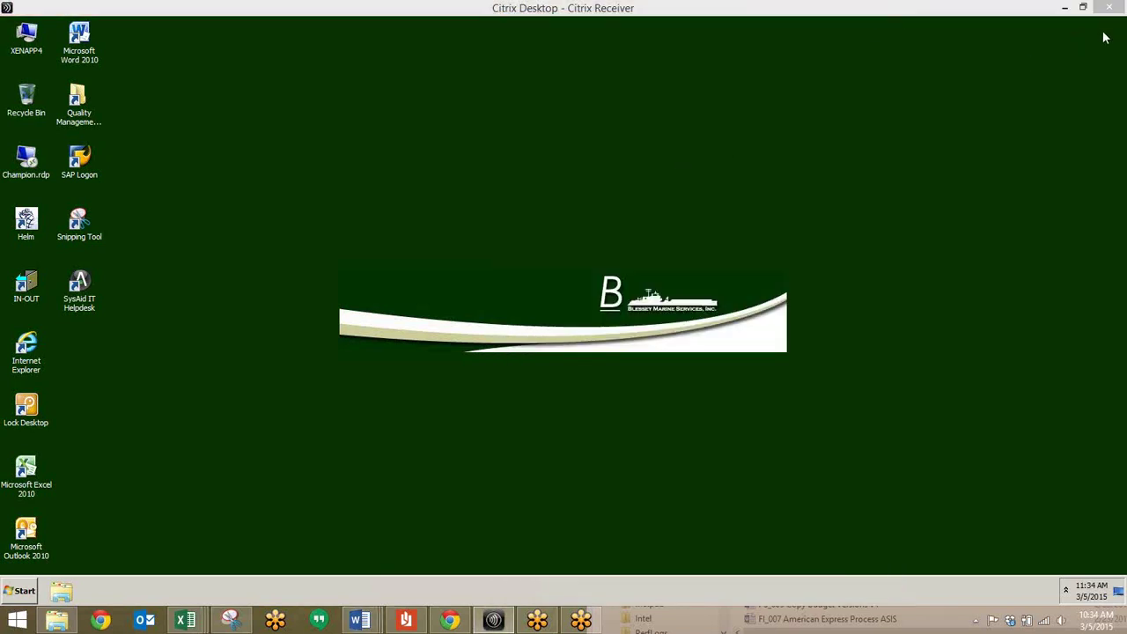
Launch SAP Logon, open the DEV system, and log on to client 100 with the username and account password
{"action": "double_click", "coordinate": [85, 161]}
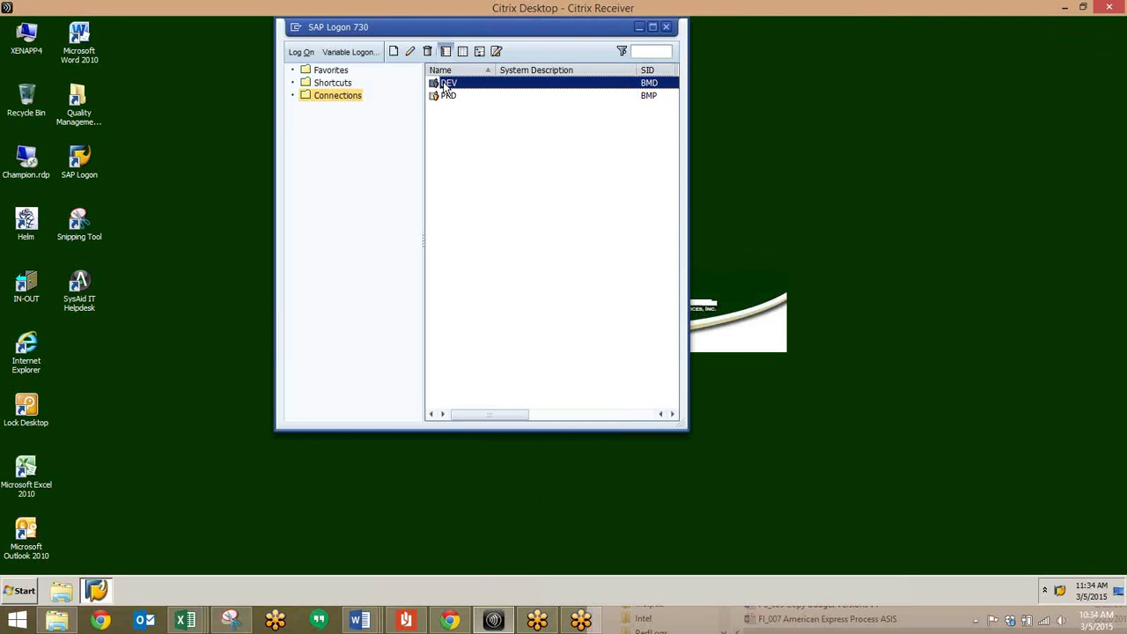
{"action": "double_click", "coordinate": [445, 85]}
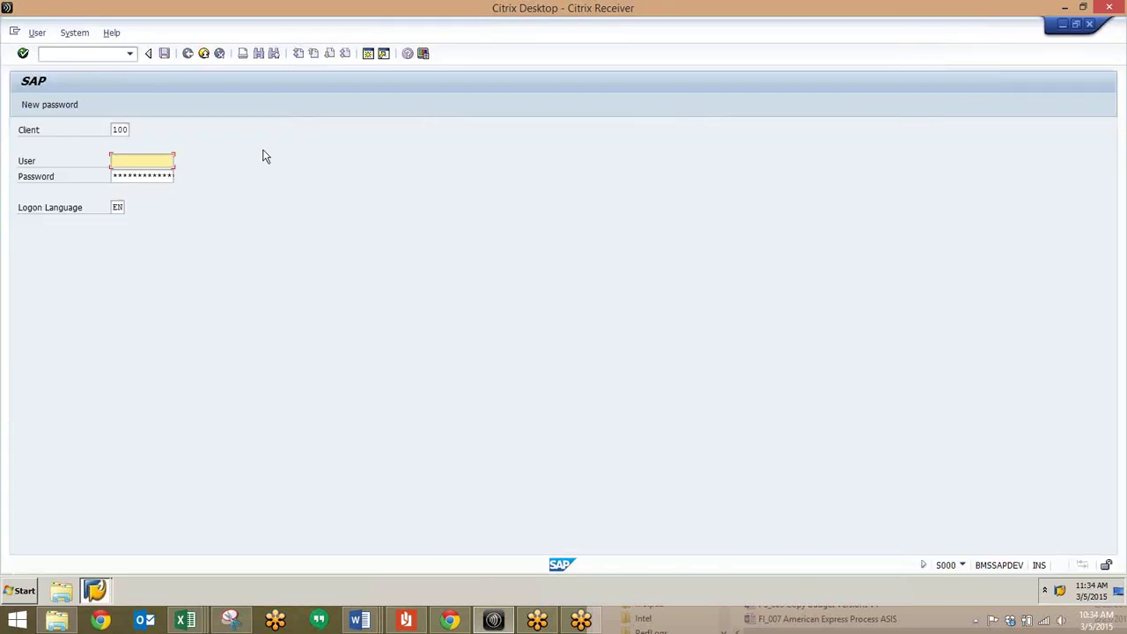
{"action": "type", "text": "colin"}
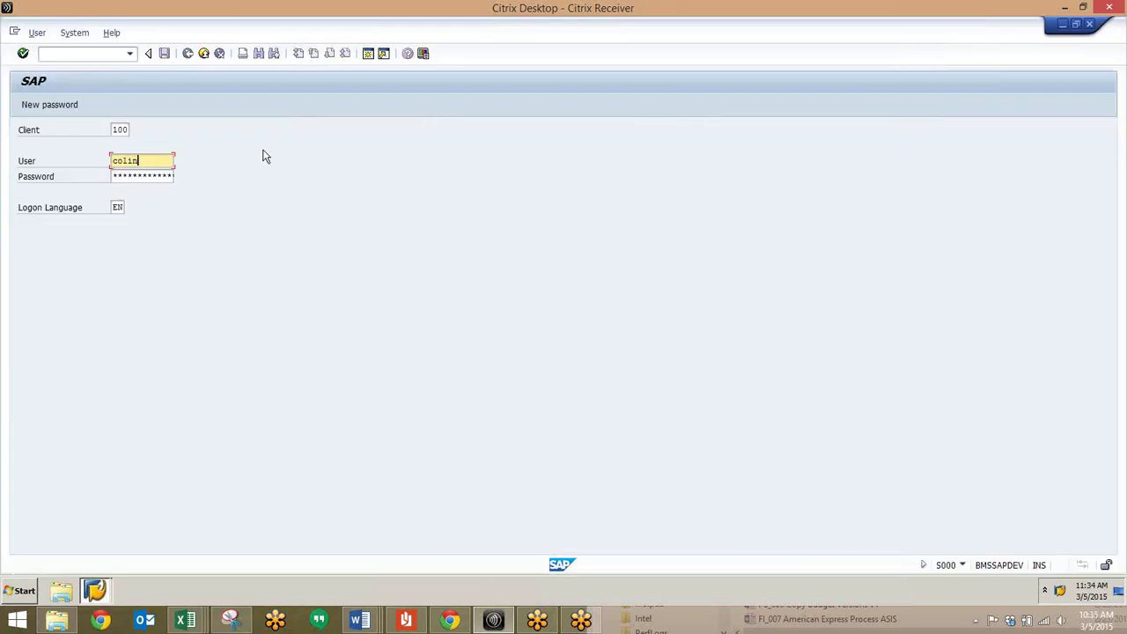
{"action": "key", "text": "Tab"}
{"action": "type", "text": "******"}
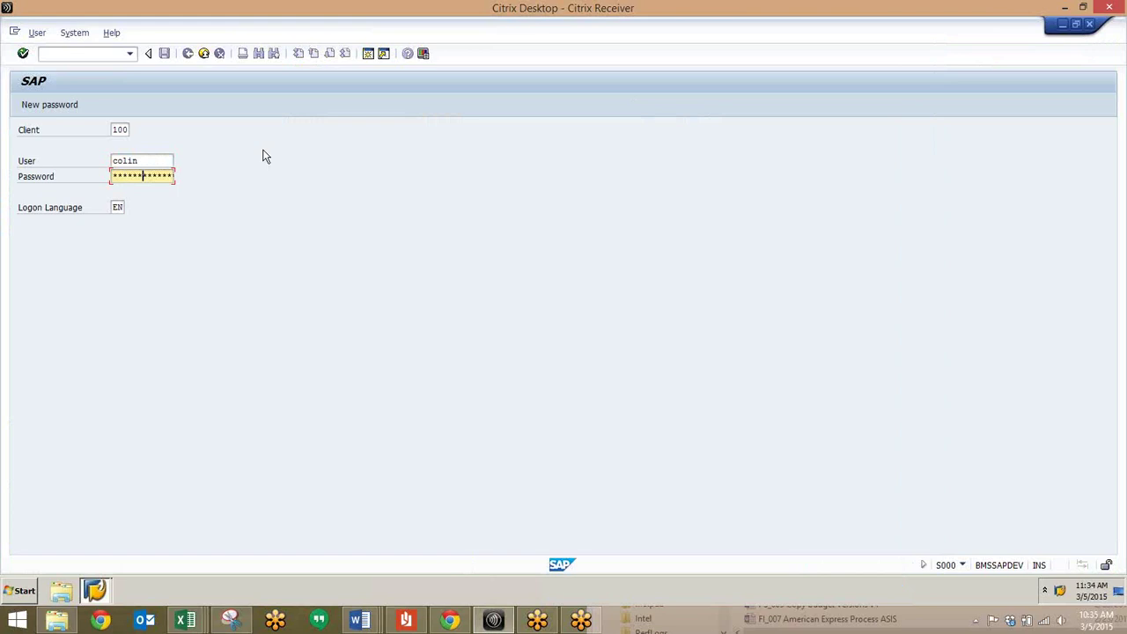
{"action": "type", "text": "***"}
{"action": "key", "text": "Return"}
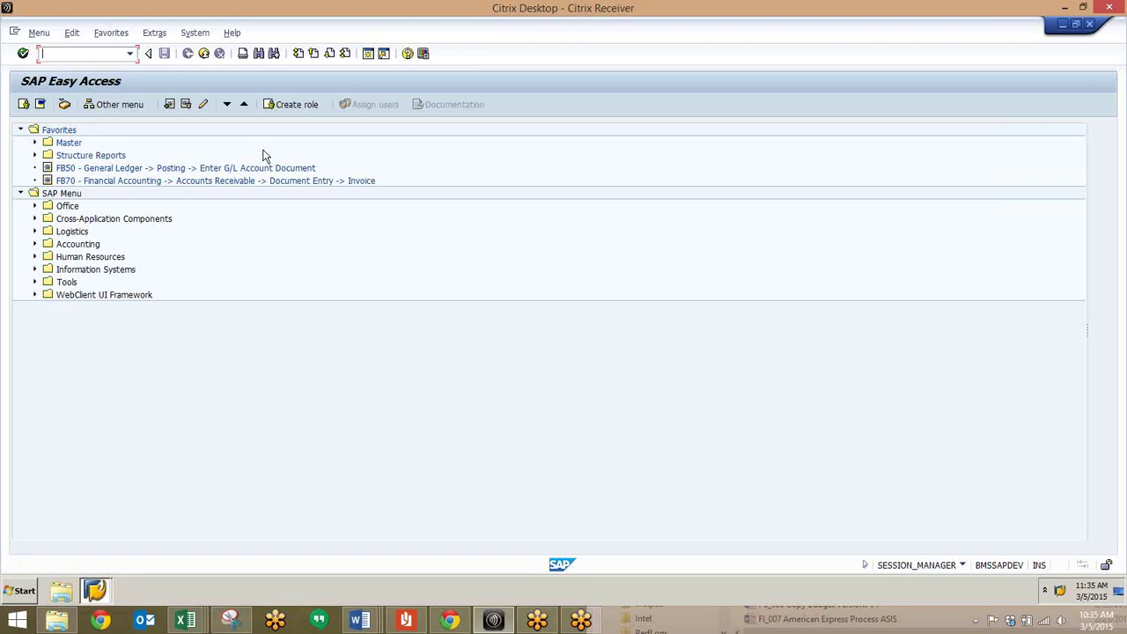
Open transaction s_alr_87012175 and set the company code to 1000 for the customer due date forecast
{"action": "type", "text": "s_alr_87012175"}
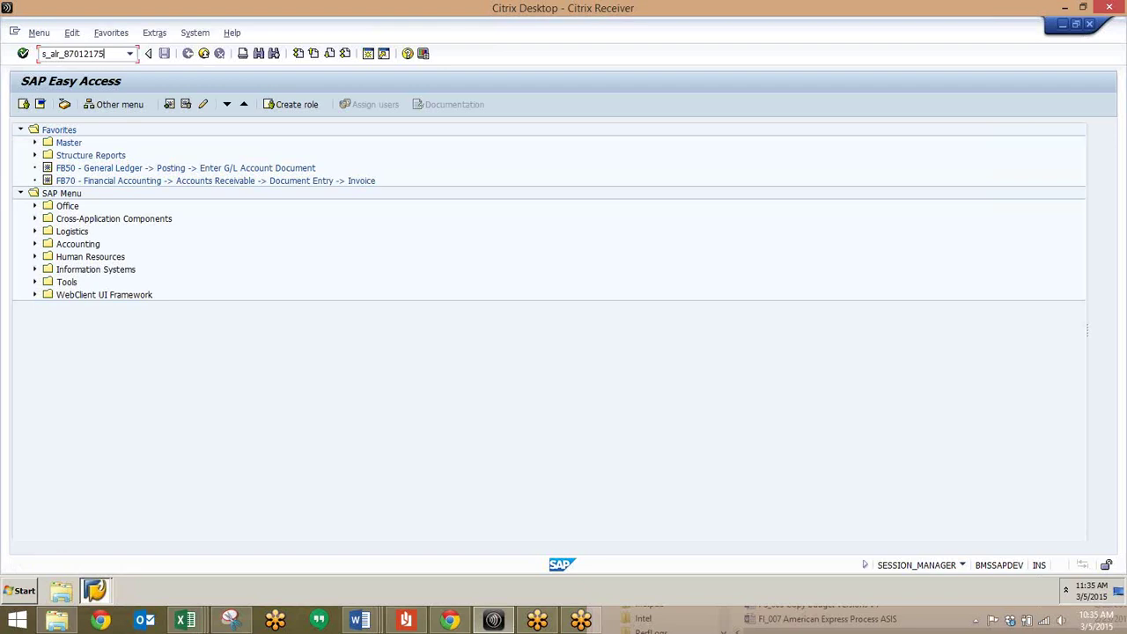
{"action": "key", "text": "Return"}
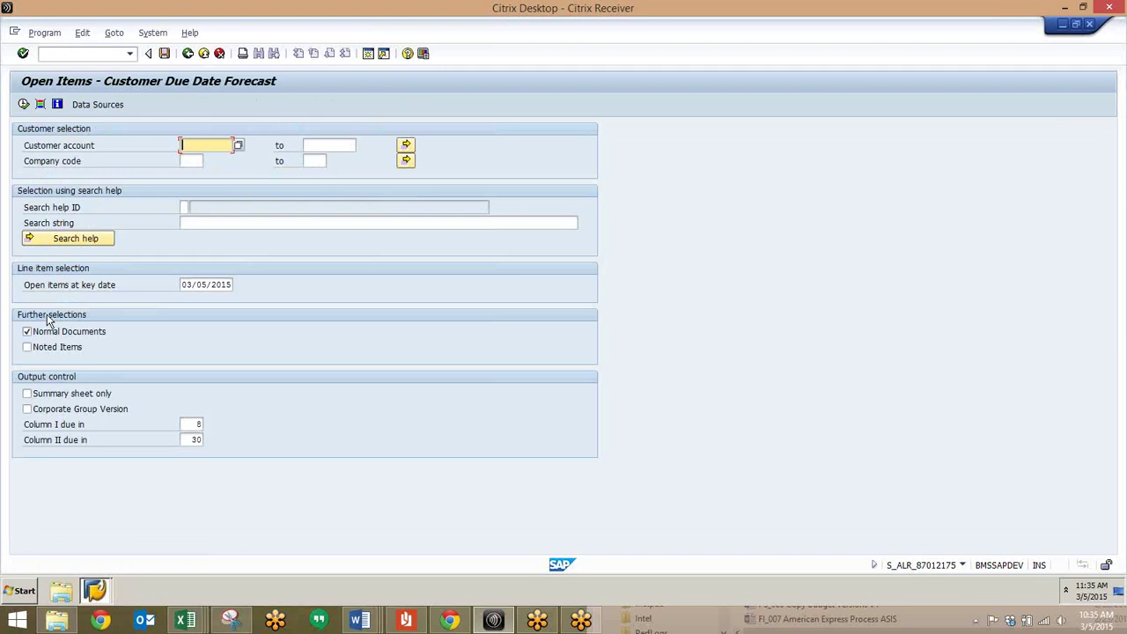
{"action": "left_click", "coordinate": [191, 162]}
{"action": "type", "text": "1000"}
{"action": "left_click", "coordinate": [186, 290]}
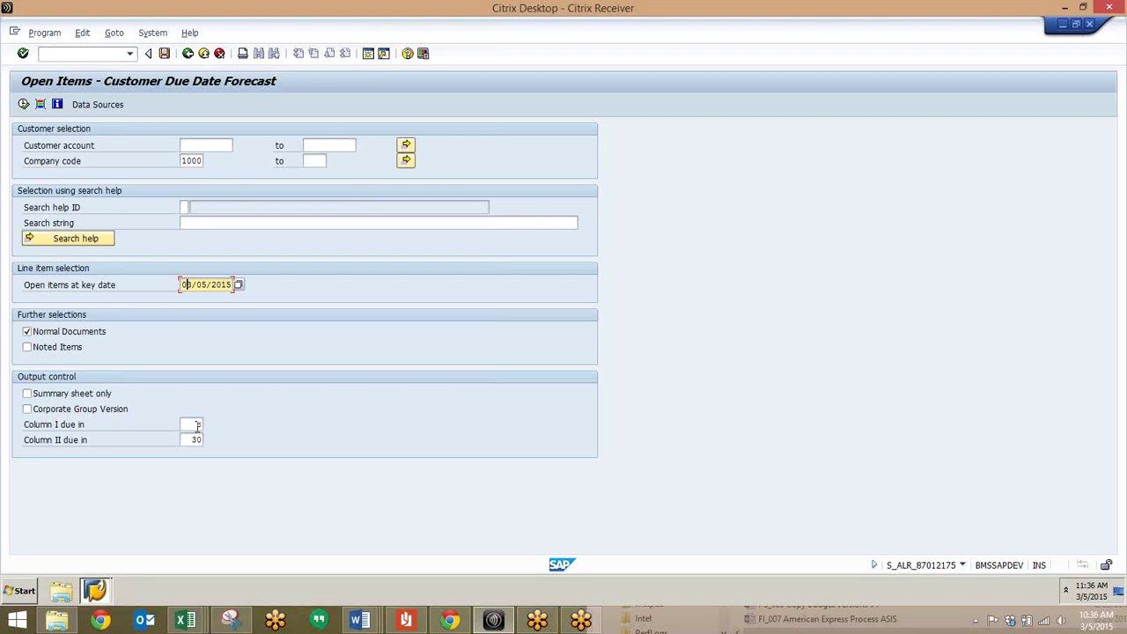
Run the forecast with due columns of 30 and 60 days, and review the open items by customer
{"action": "double_click", "coordinate": [192, 424]}
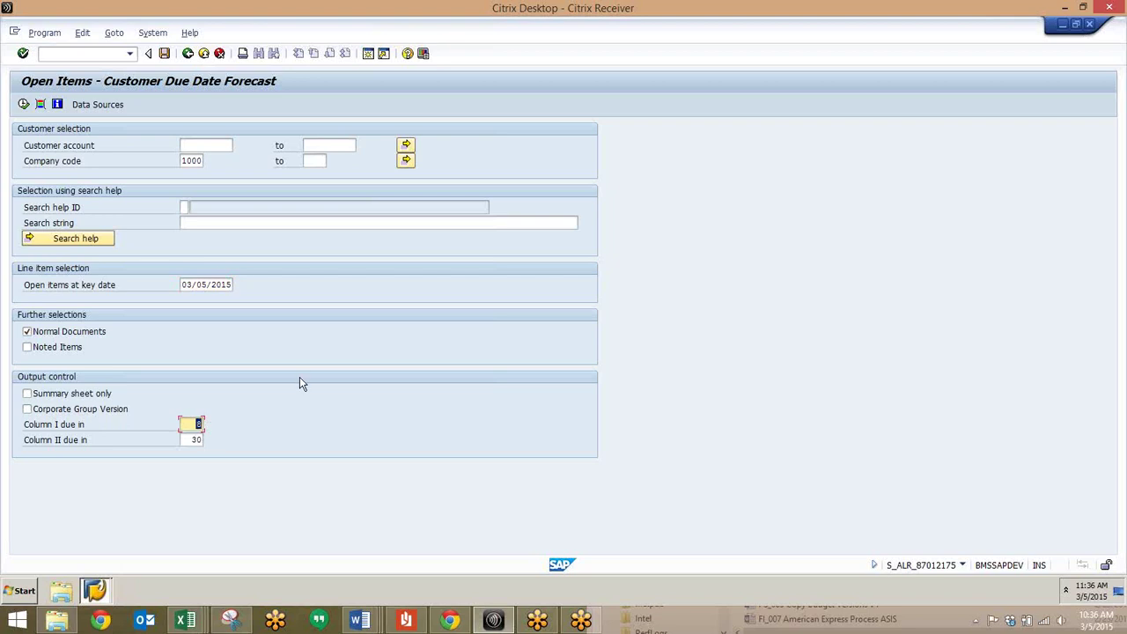
{"action": "type", "text": "30"}
{"action": "double_click", "coordinate": [194, 441]}
{"action": "left_click", "coordinate": [23, 104]}
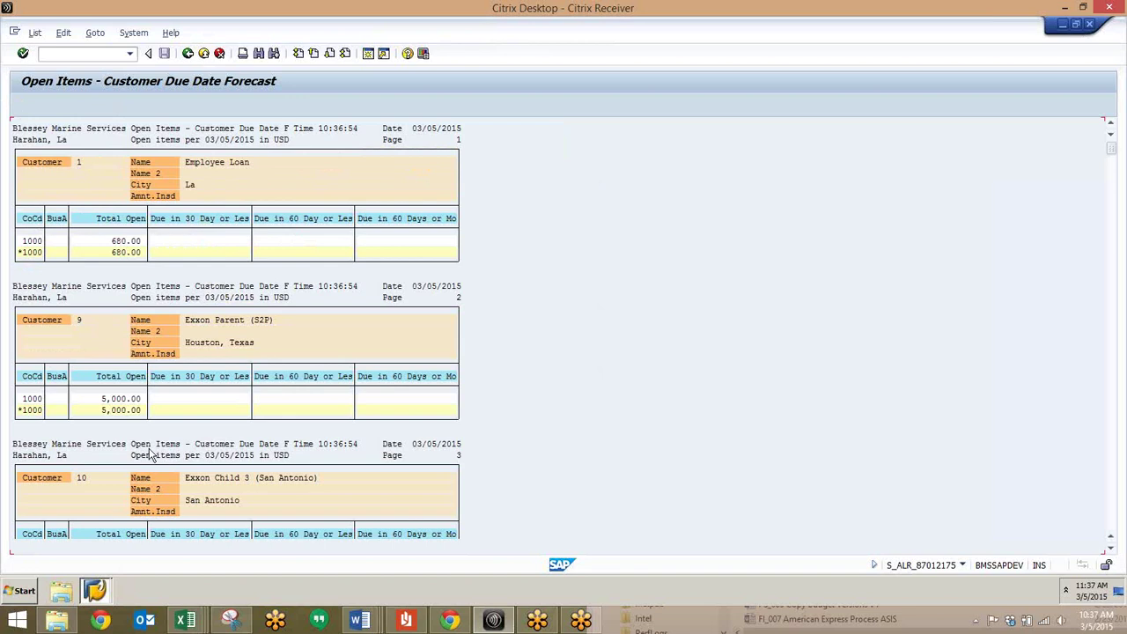
{"action": "scroll", "coordinate": [149, 450], "scroll_direction": "down", "scroll_amount": 5}
{"action": "scroll", "coordinate": [149, 454], "scroll_direction": "down", "scroll_amount": 8}
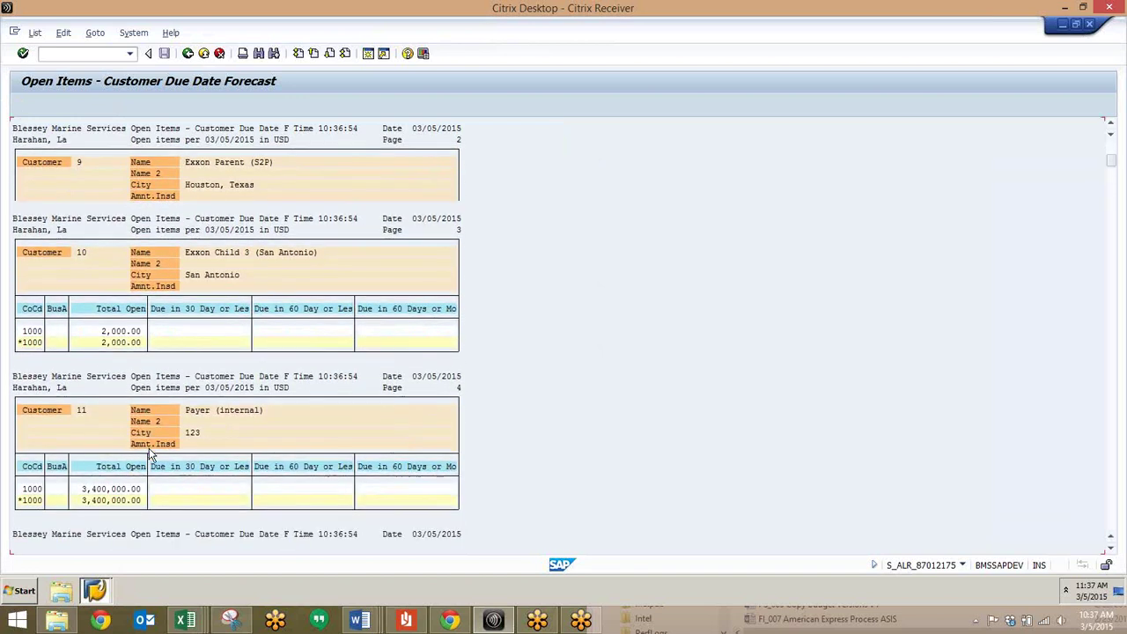
{"action": "scroll", "coordinate": [149, 454], "scroll_direction": "down", "scroll_amount": 9}
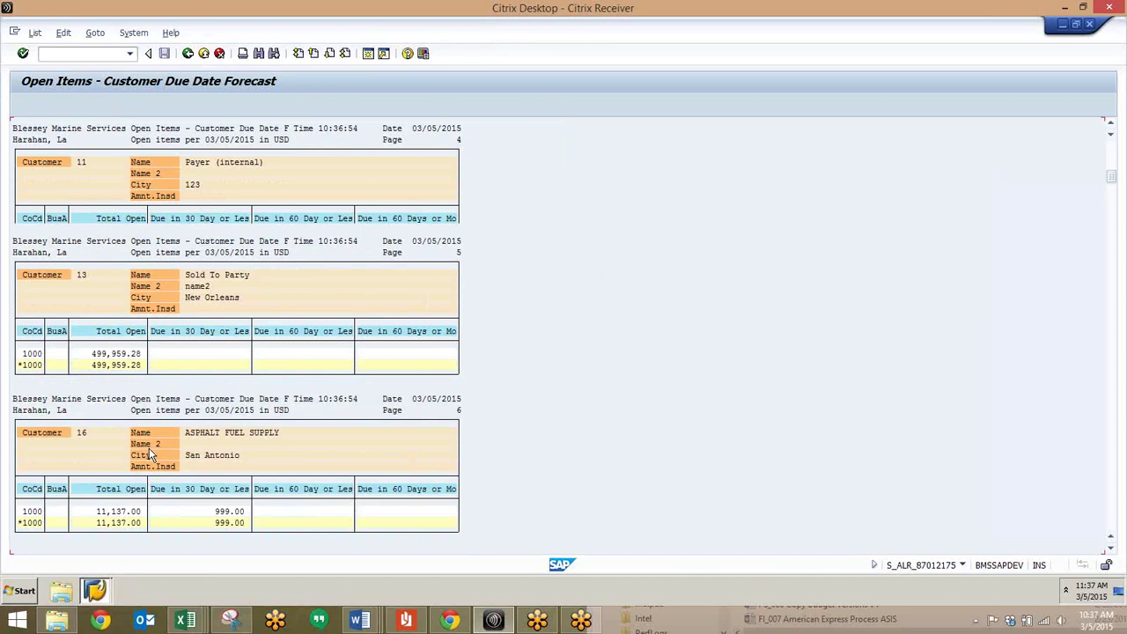
{"action": "scroll", "coordinate": [149, 454], "scroll_direction": "down", "scroll_amount": 1}
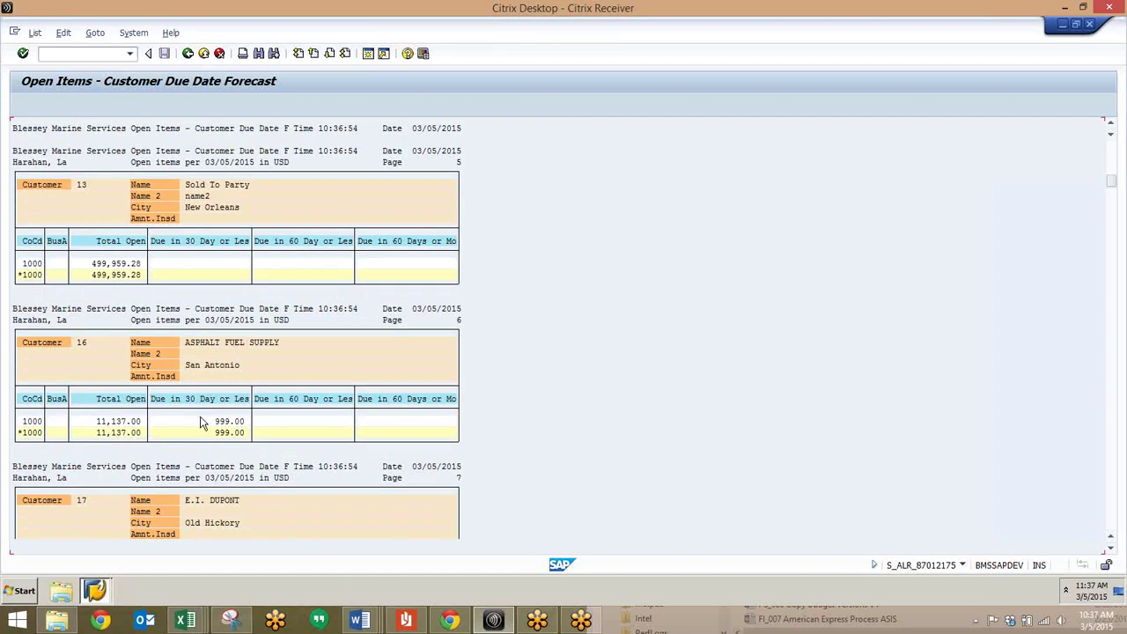
{"action": "scroll", "coordinate": [200, 424], "scroll_direction": "down", "scroll_amount": 2}
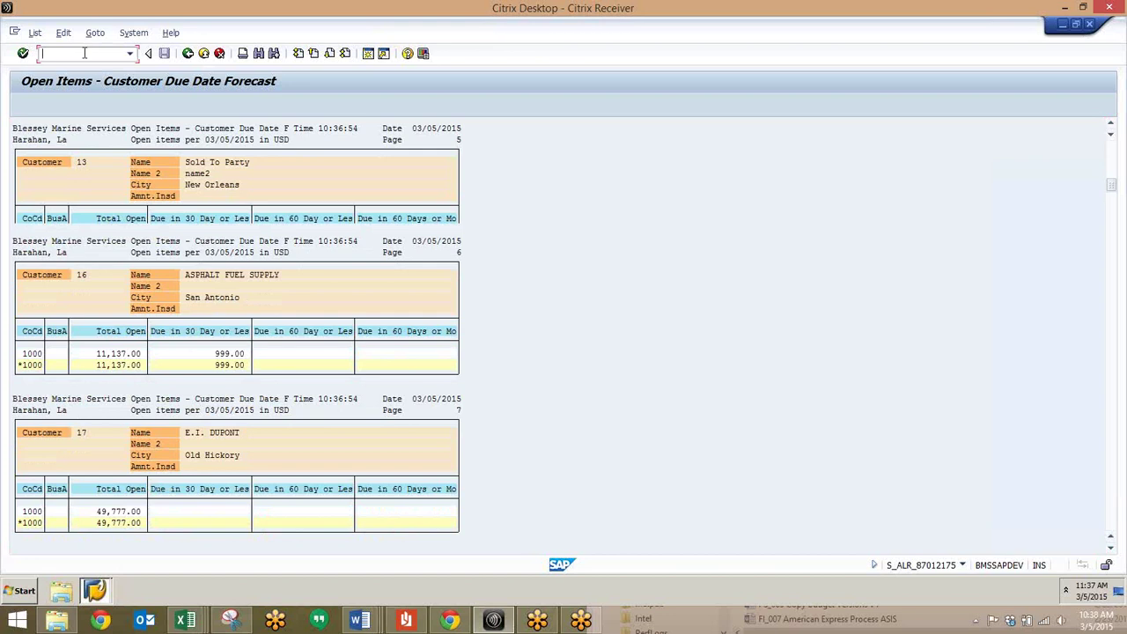
Open transaction s_alr_87012168 in place of the forecast and choose graphical report output
{"action": "type", "text": "/ns_alr_87012168"}
{"action": "key", "text": "Return"}
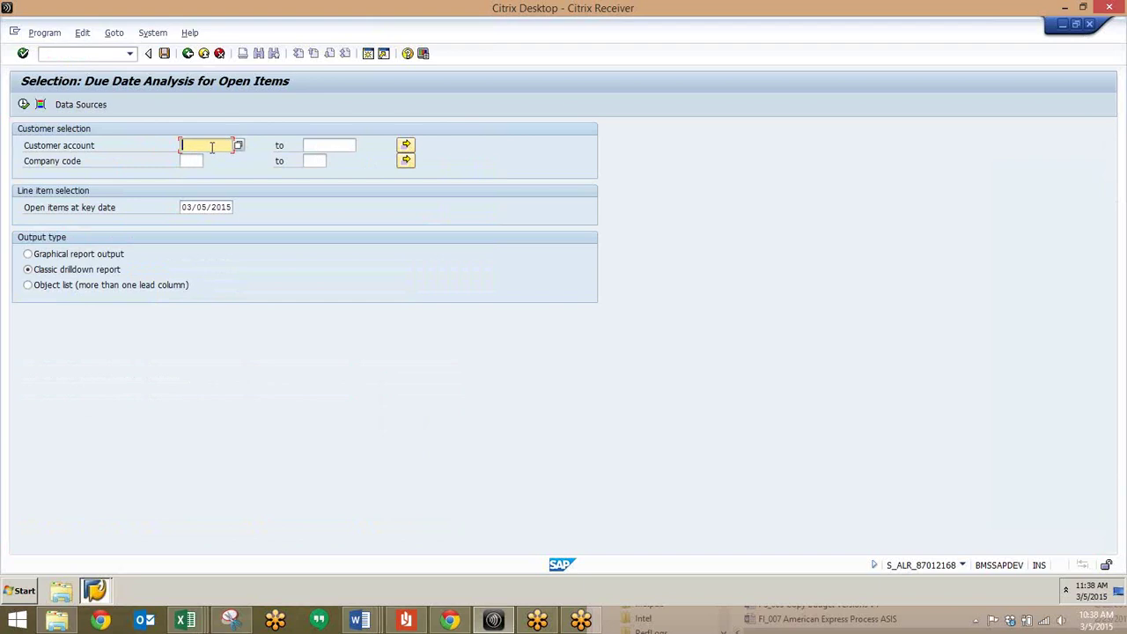
{"action": "left_click", "coordinate": [314, 147]}
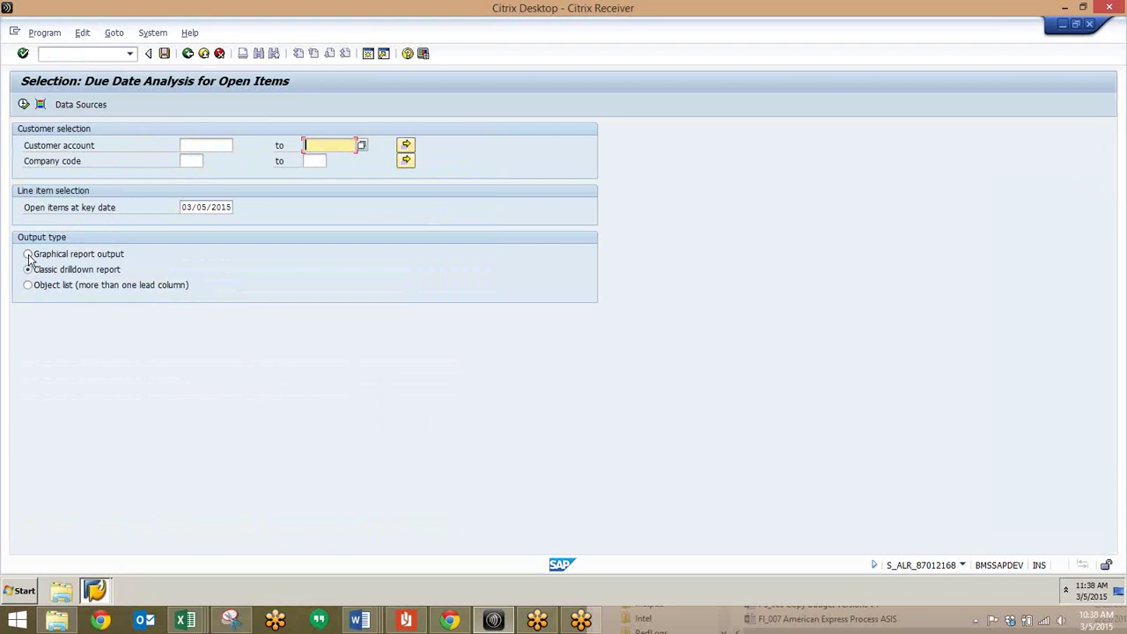
{"action": "left_click", "coordinate": [28, 254]}
Run the due date analysis for the ASPHALT FUEL SUPPLY customer account in company code 1000
{"action": "left_click", "coordinate": [204, 144]}
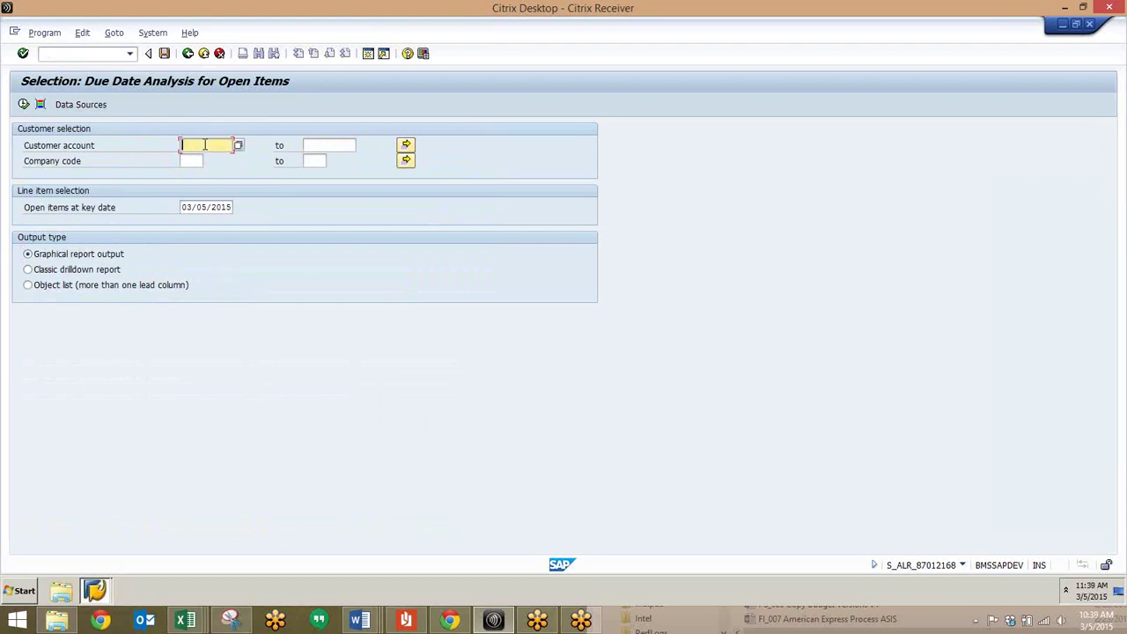
{"action": "type", "text": "16"}
{"action": "key", "text": "Tab"}
{"action": "type", "text": "1"}
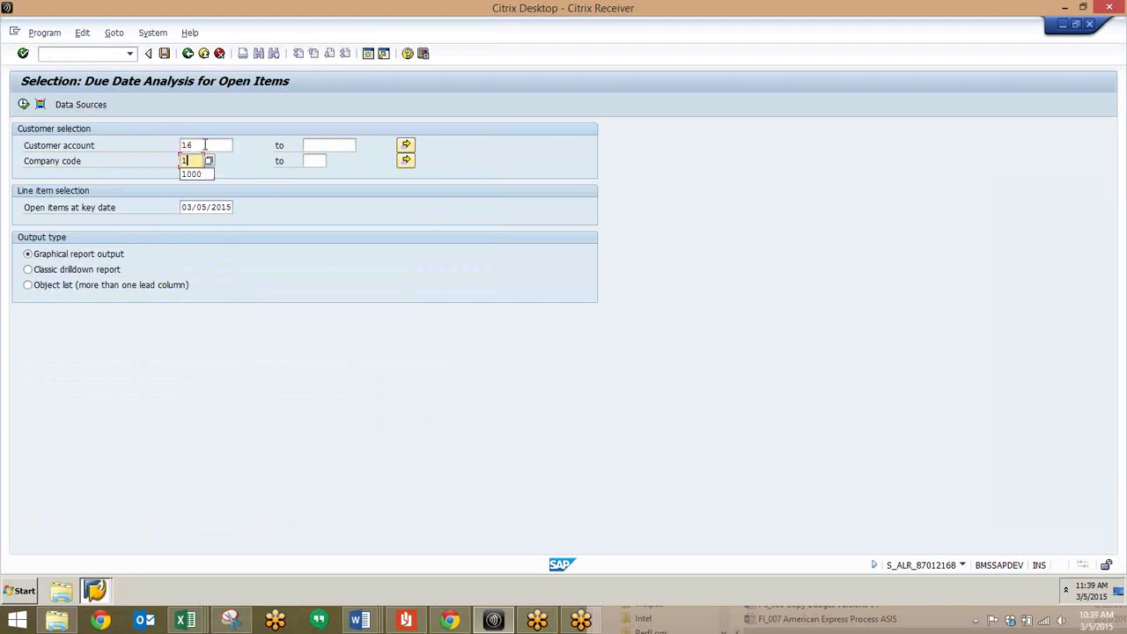
{"action": "type", "text": "000"}
{"action": "left_click", "coordinate": [24, 104]}
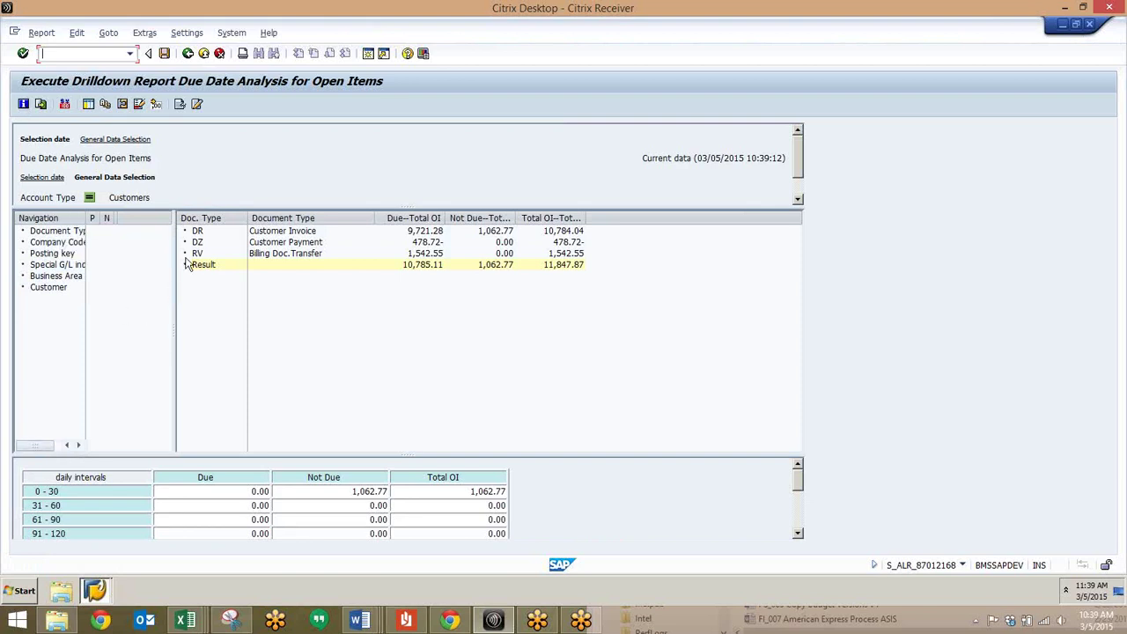
Leave the report without saving its data, and rerun the analysis with the customer account cleared
{"action": "left_click", "coordinate": [188, 54]}
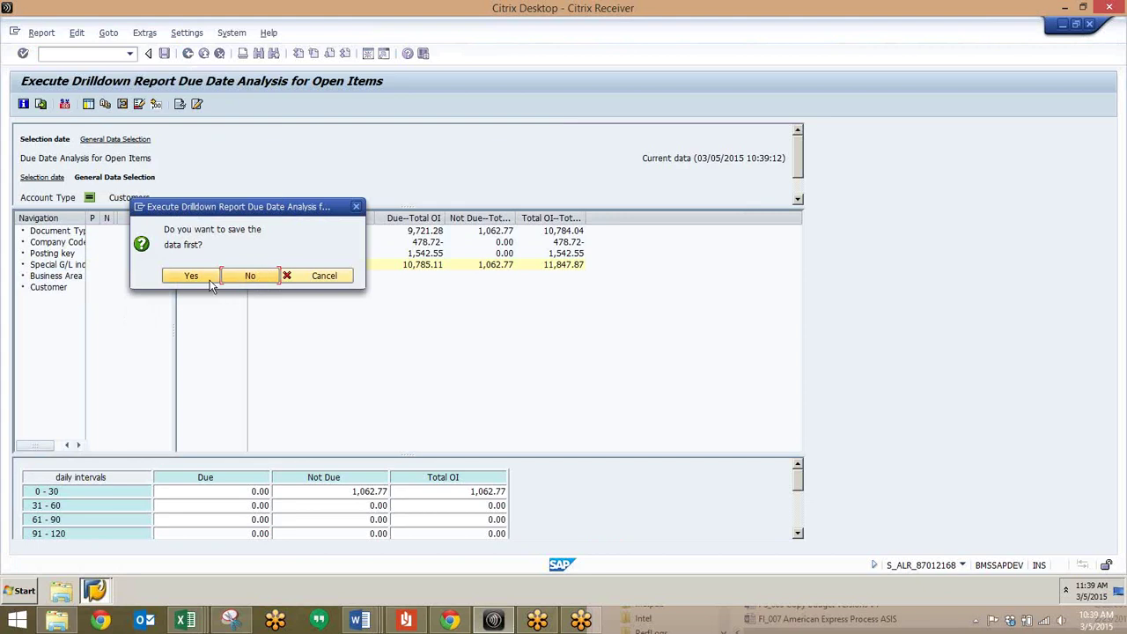
{"action": "left_click", "coordinate": [250, 276]}
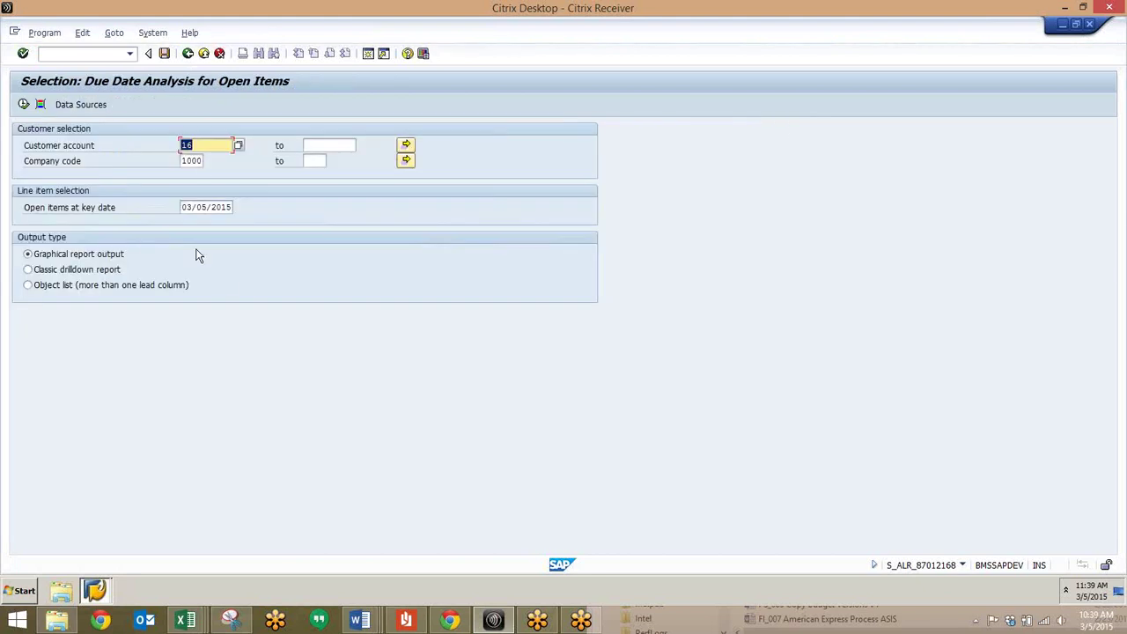
{"action": "key", "text": "BackSpace"}
{"action": "left_click", "coordinate": [24, 104]}
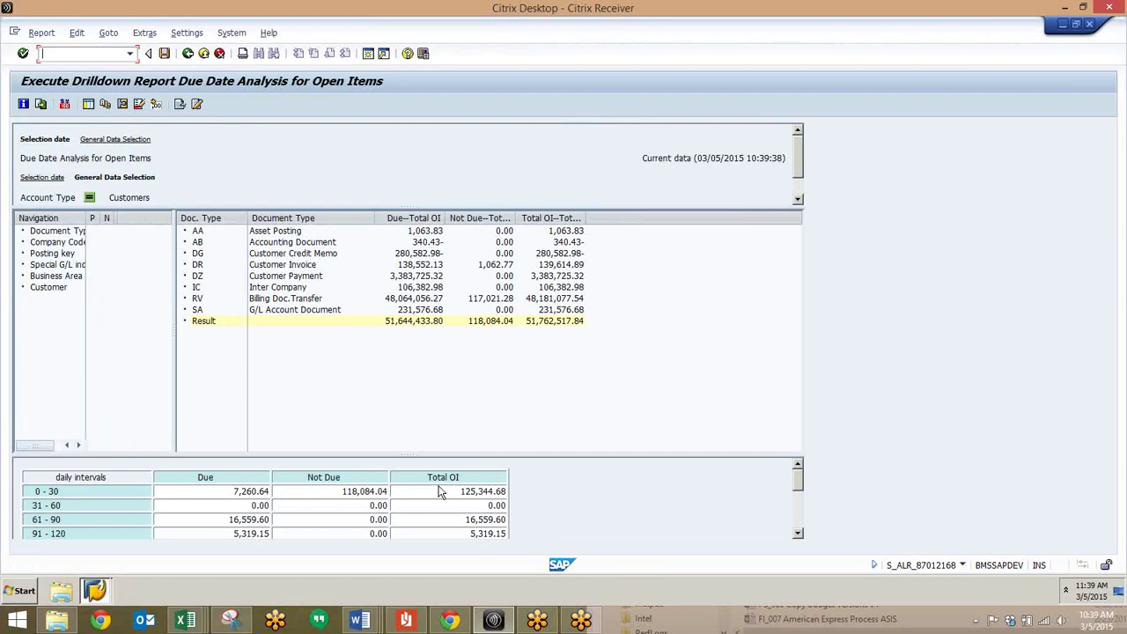
Widen the navigation column to fit its labels, and break the report down by company code
{"action": "left_click", "coordinate": [48, 239]}
{"action": "left_click", "coordinate": [49, 231]}
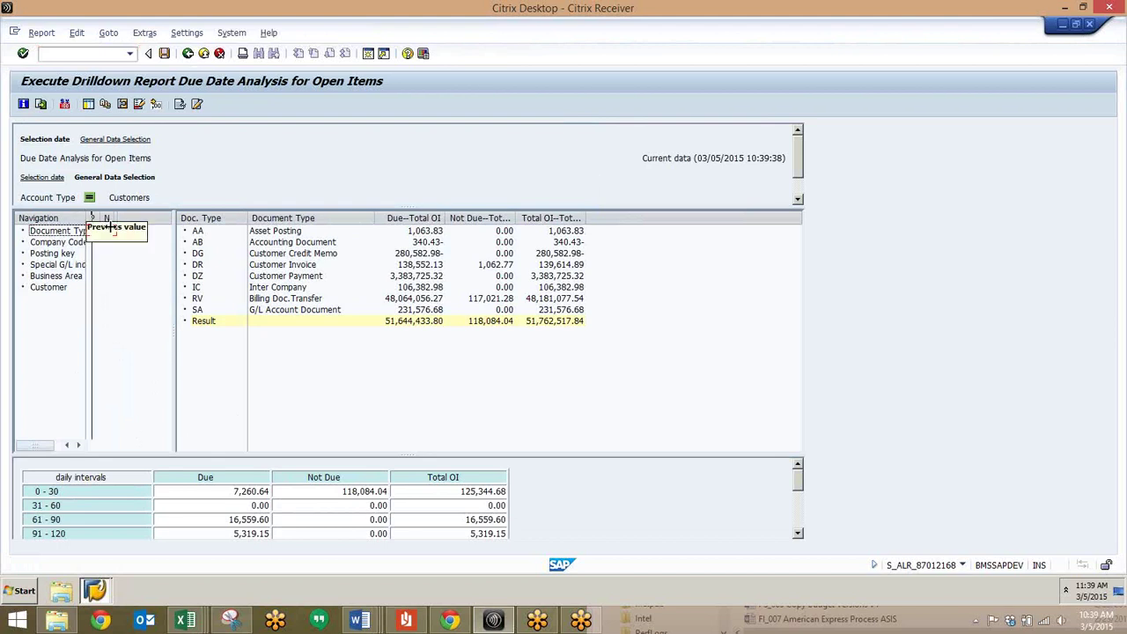
{"action": "left_click_drag", "start_coordinate": [110, 227], "coordinate": [113, 225]}
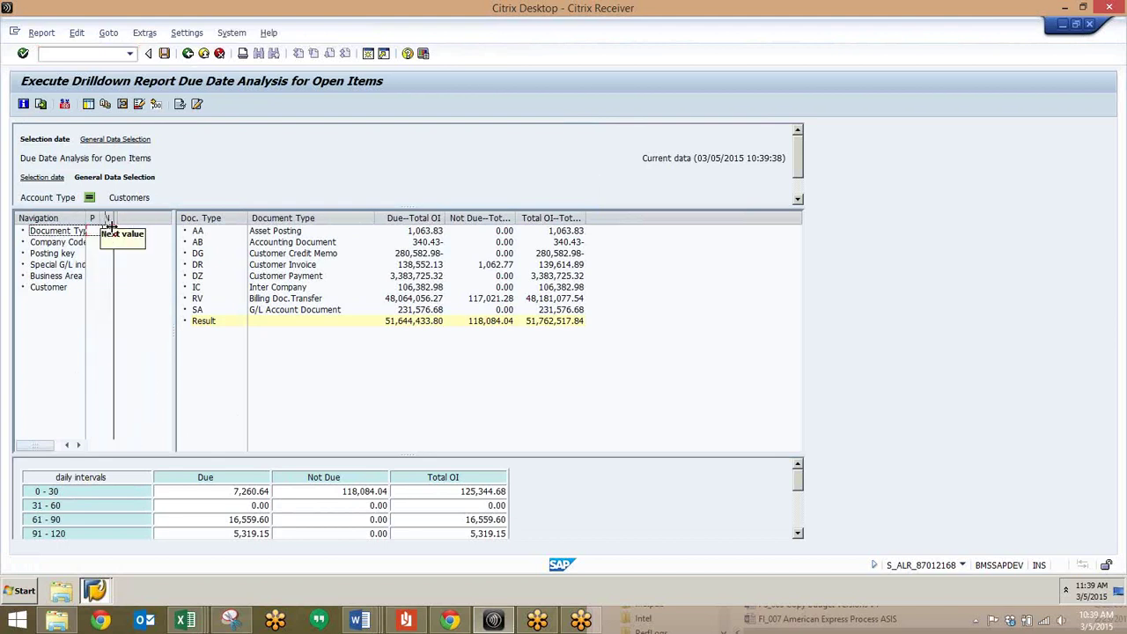
{"action": "double_click", "coordinate": [50, 243]}
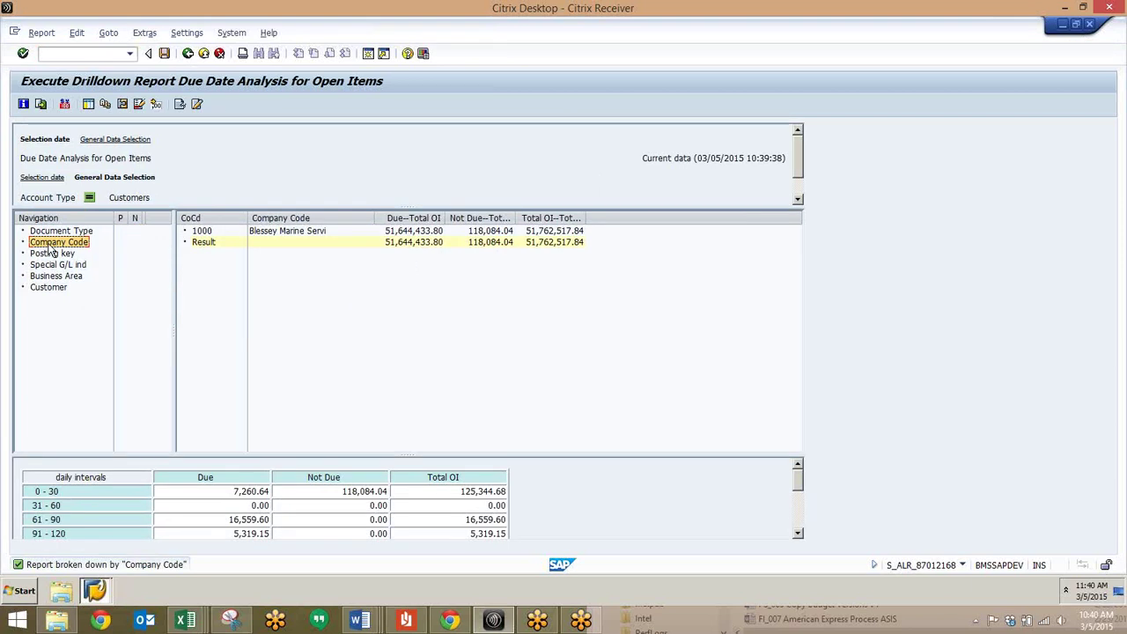
{"action": "left_click", "coordinate": [192, 232]}
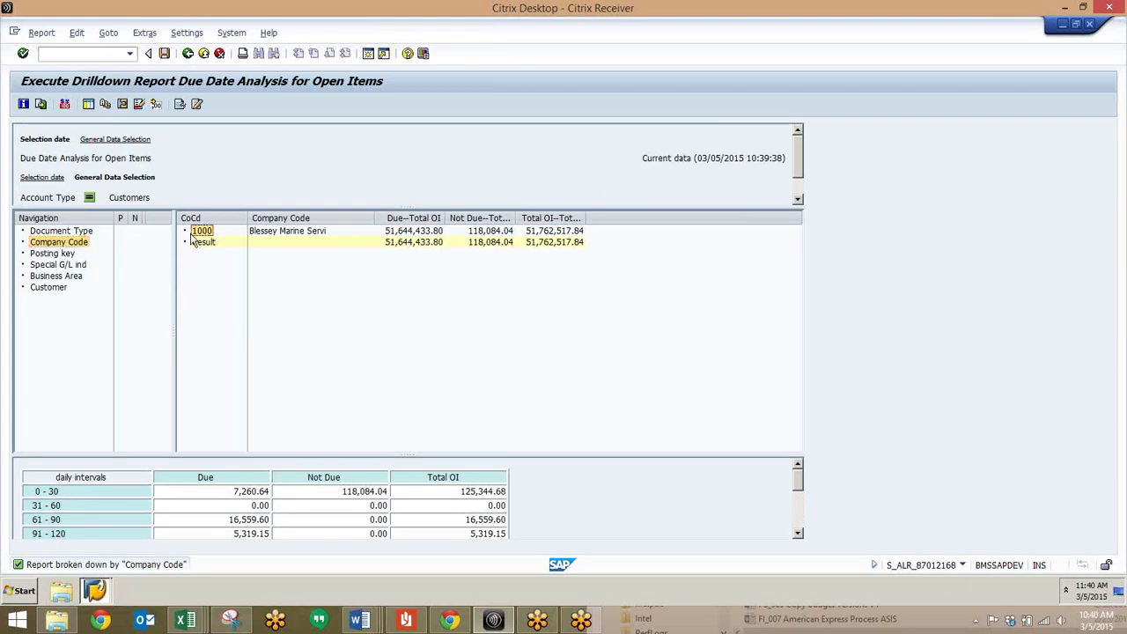
View the report broken down in turn by posting key, special G/L indicator, business area and customer
{"action": "left_click", "coordinate": [48, 254]}
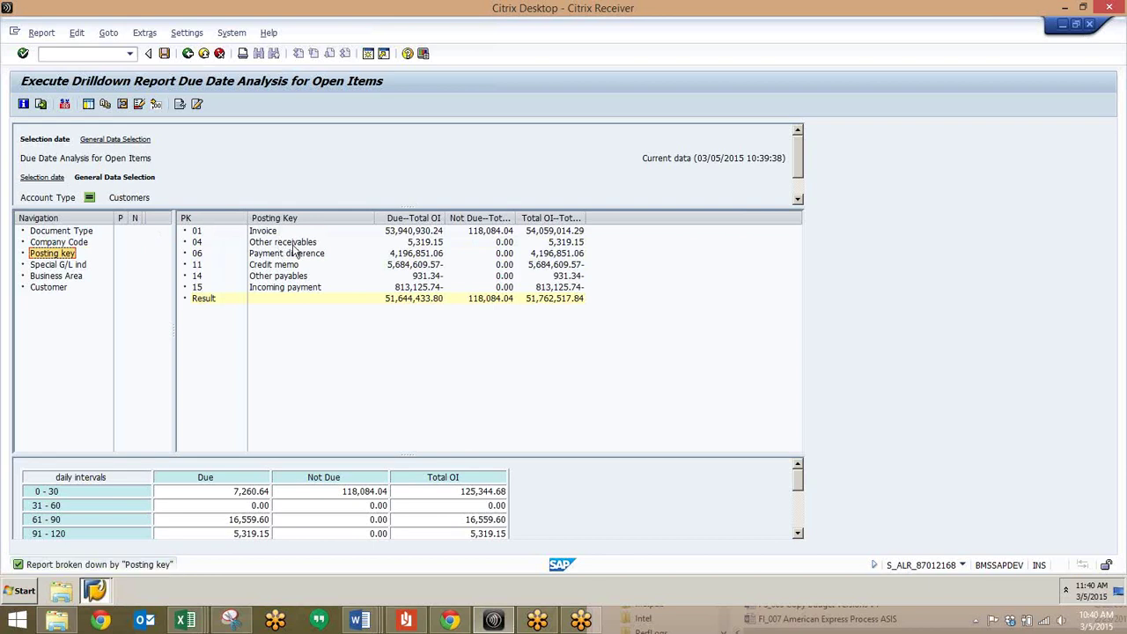
{"action": "left_click", "coordinate": [64, 265]}
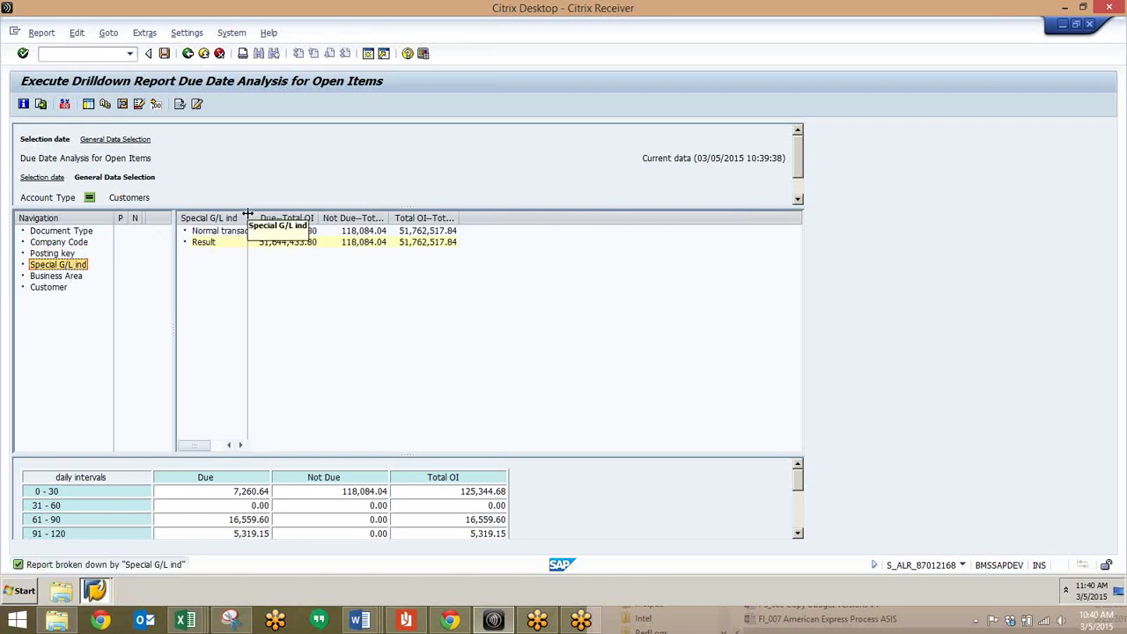
{"action": "left_click", "coordinate": [73, 275]}
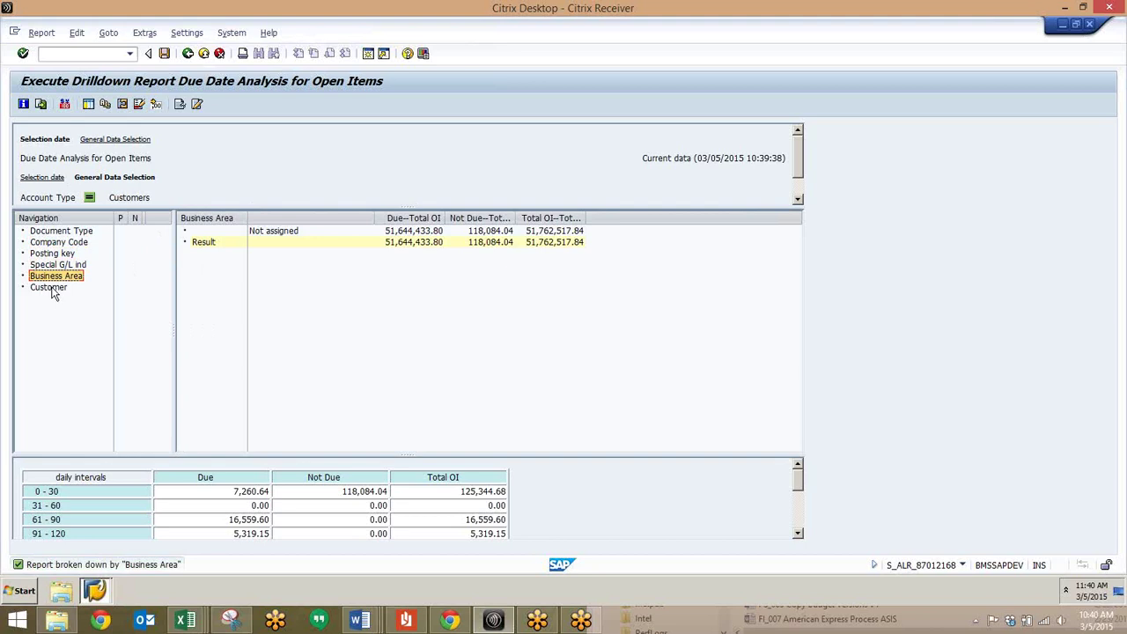
{"action": "left_click", "coordinate": [50, 289]}
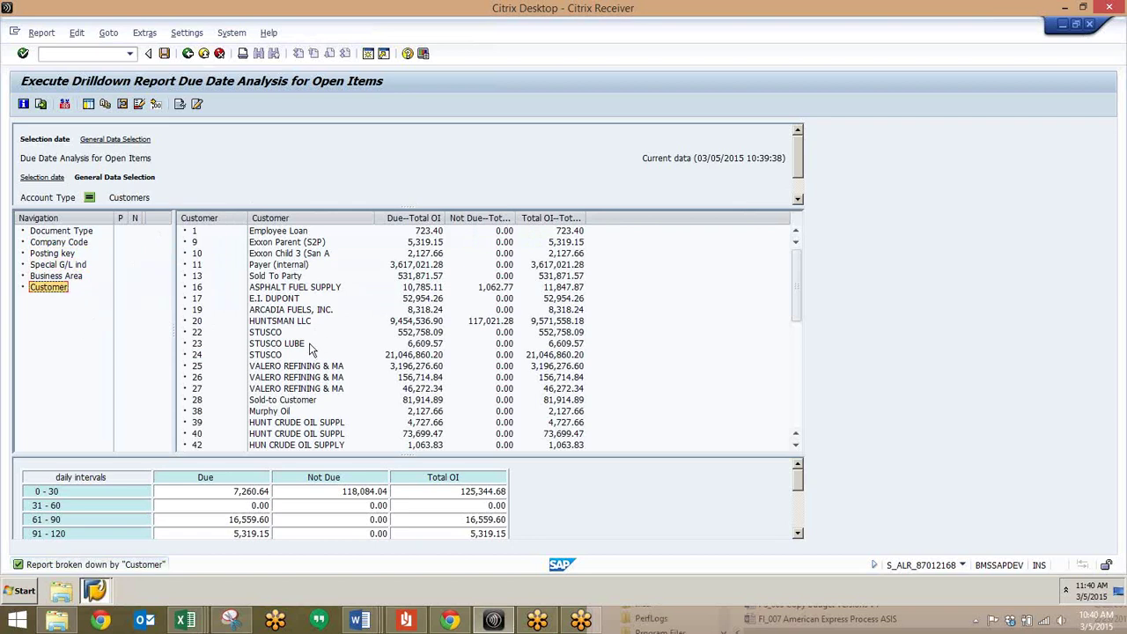
Drill down to the ASPHALT FUEL SUPPLY customer and widen the navigation area to show the customer name
{"action": "left_click", "coordinate": [308, 288]}
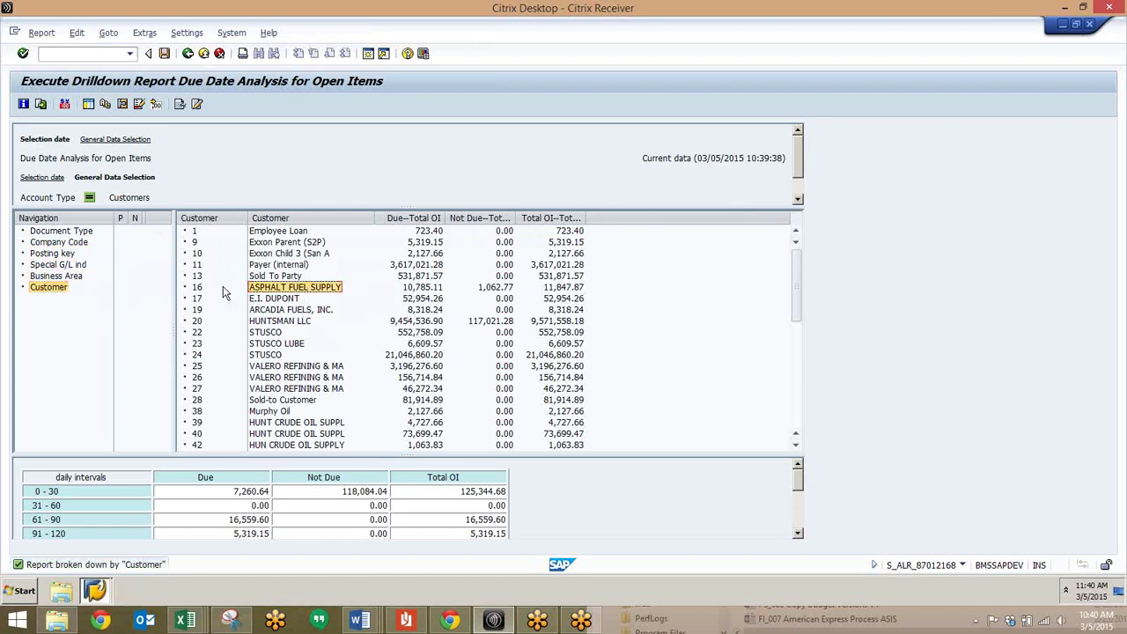
{"action": "double_click", "coordinate": [290, 288]}
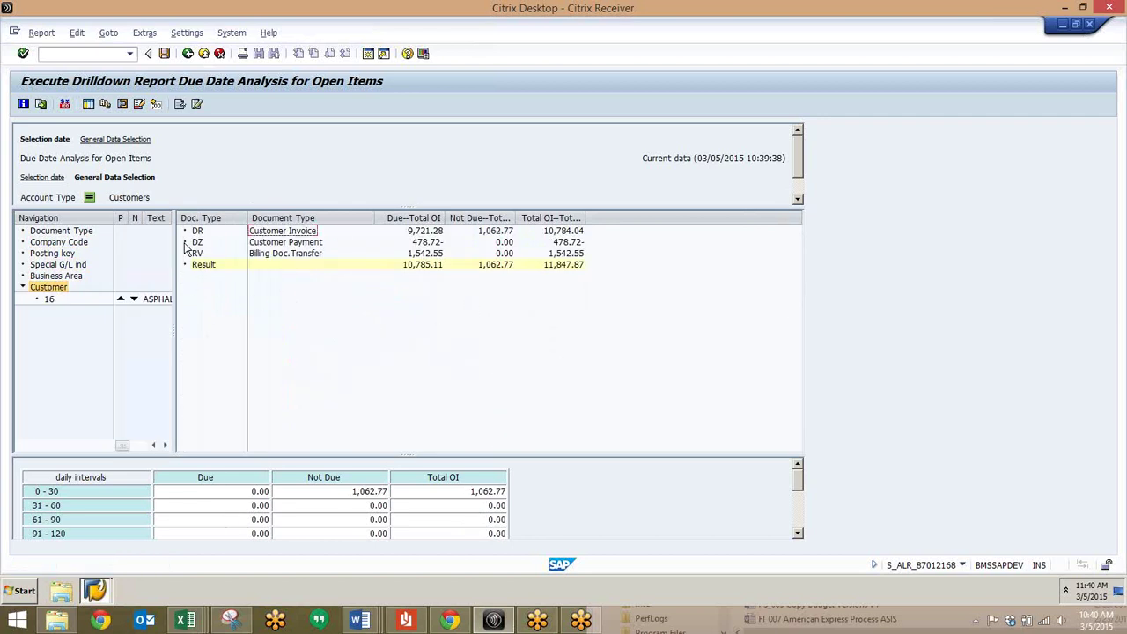
{"action": "left_click_drag", "start_coordinate": [173, 260], "coordinate": [230, 269]}
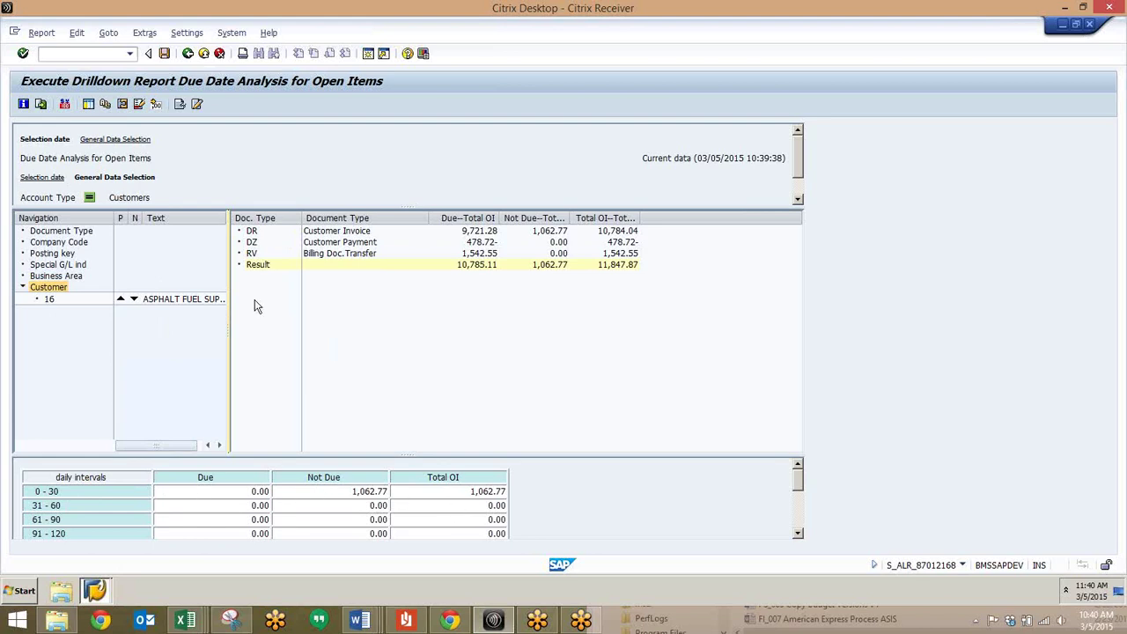
Step to the next customer and back to ASPHALT FUEL SUPPLY, and remove the customer drilldown from the report
{"action": "left_click", "coordinate": [134, 301]}
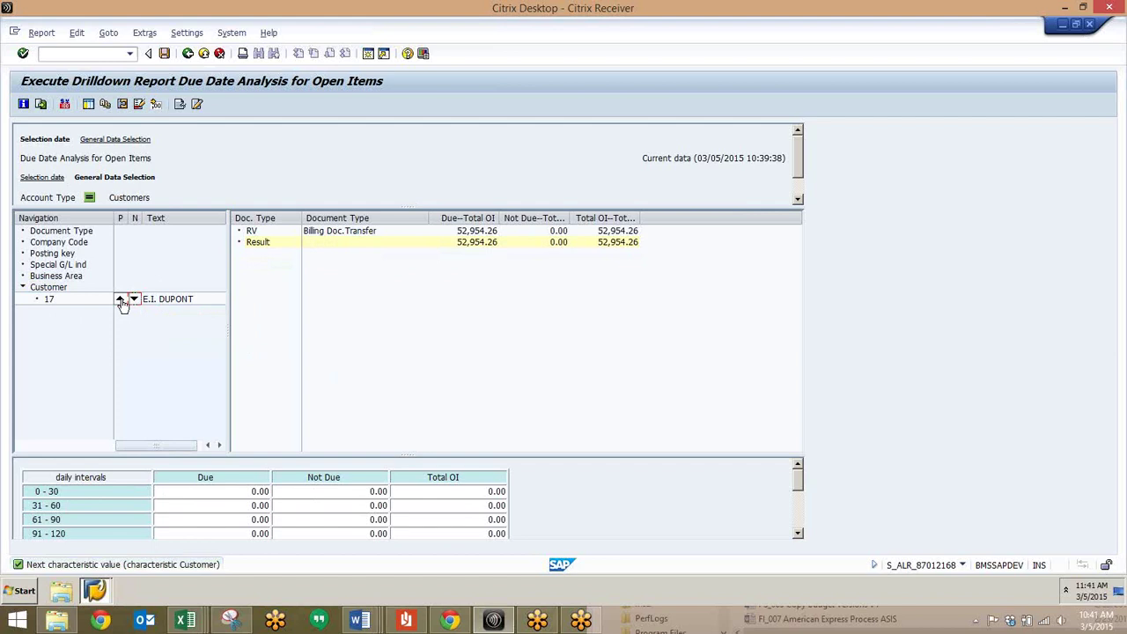
{"action": "left_click", "coordinate": [121, 300]}
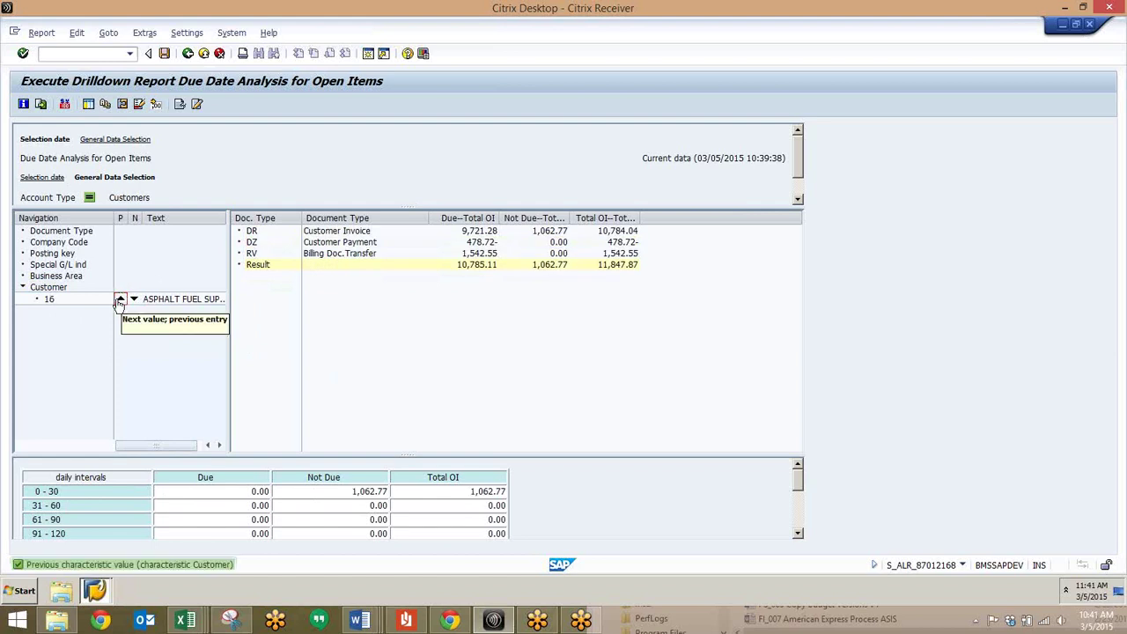
{"action": "double_click", "coordinate": [172, 298]}
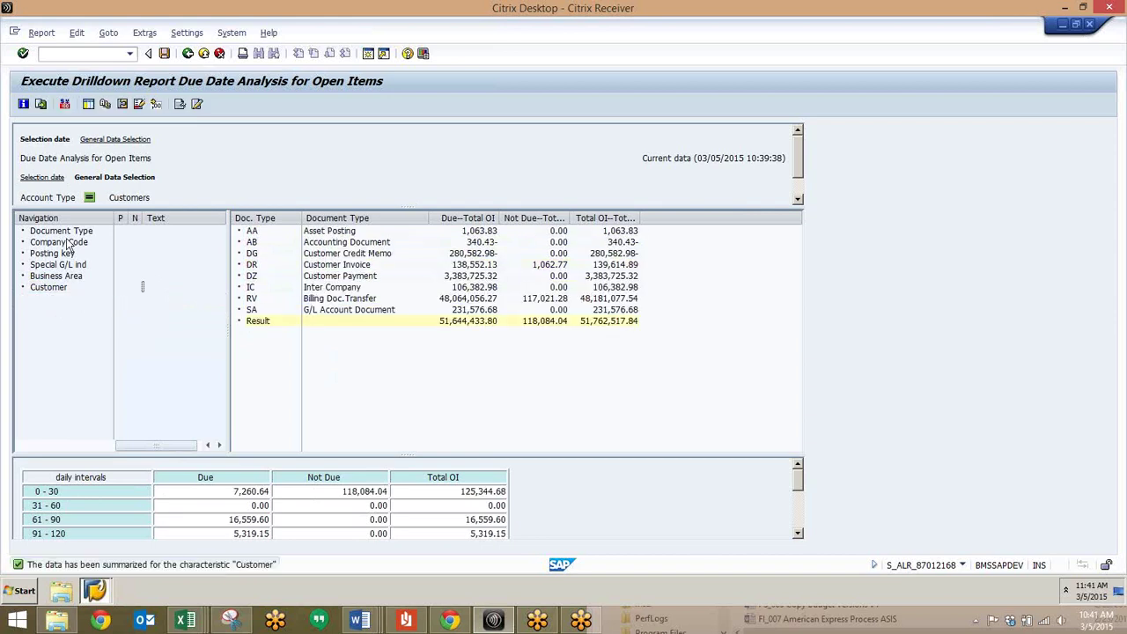
Break the report down by customer and again by document type
{"action": "left_click", "coordinate": [50, 291]}
{"action": "double_click", "coordinate": [49, 290]}
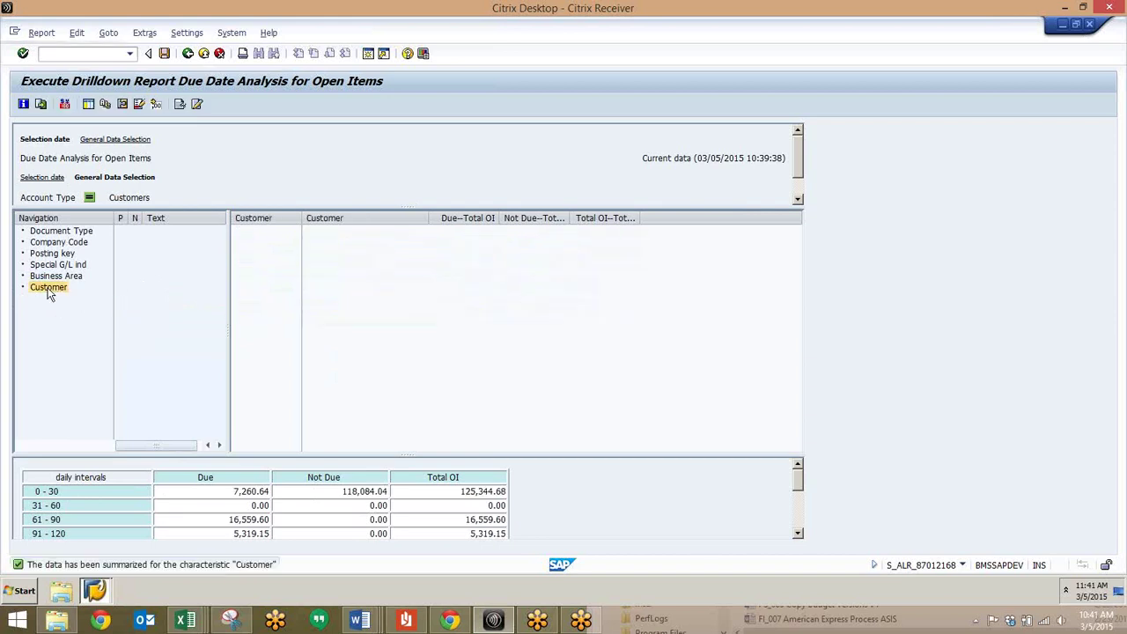
{"action": "left_click", "coordinate": [65, 235]}
{"action": "double_click", "coordinate": [65, 236]}
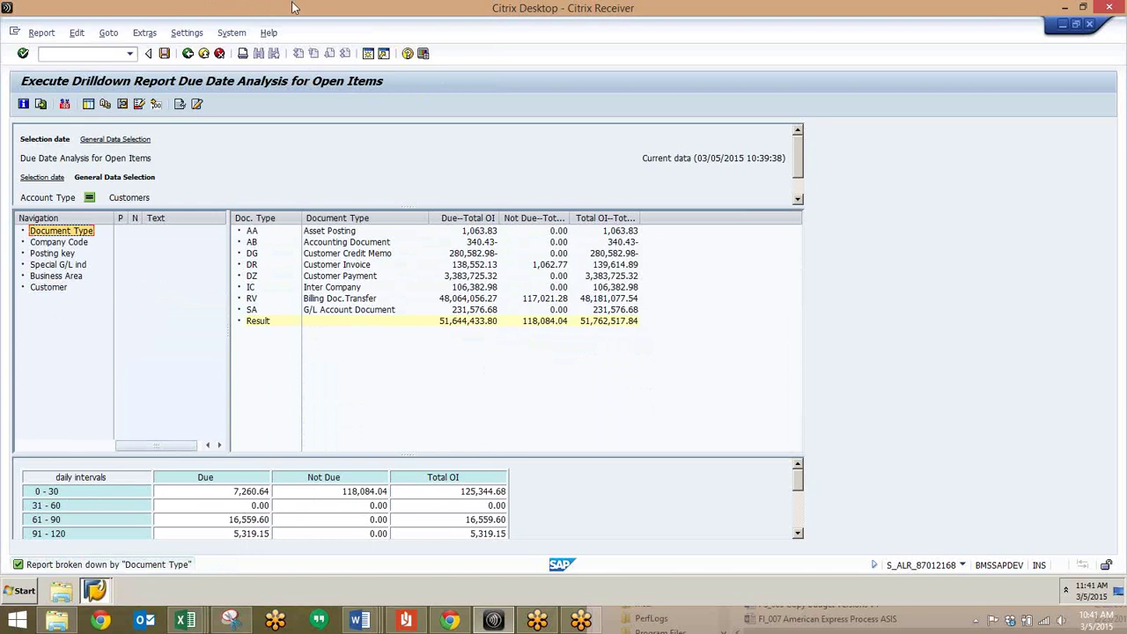
Leave the report without saving its data, and rerun the analysis for company code 1000 as a classic drilldown report
{"action": "left_click", "coordinate": [204, 55]}
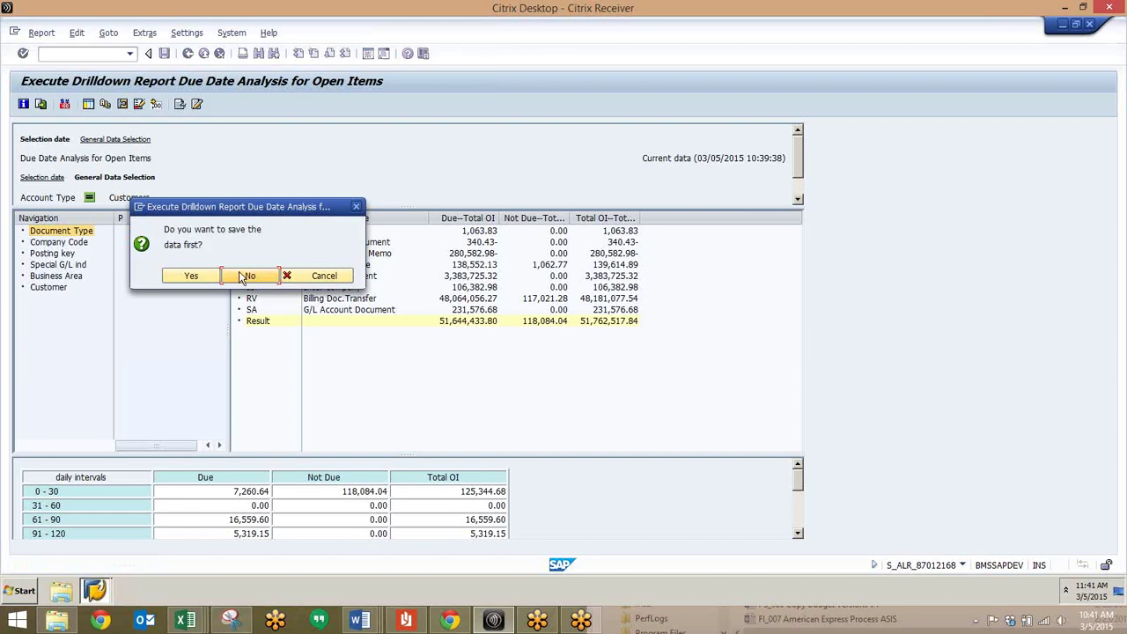
{"action": "left_click", "coordinate": [245, 277]}
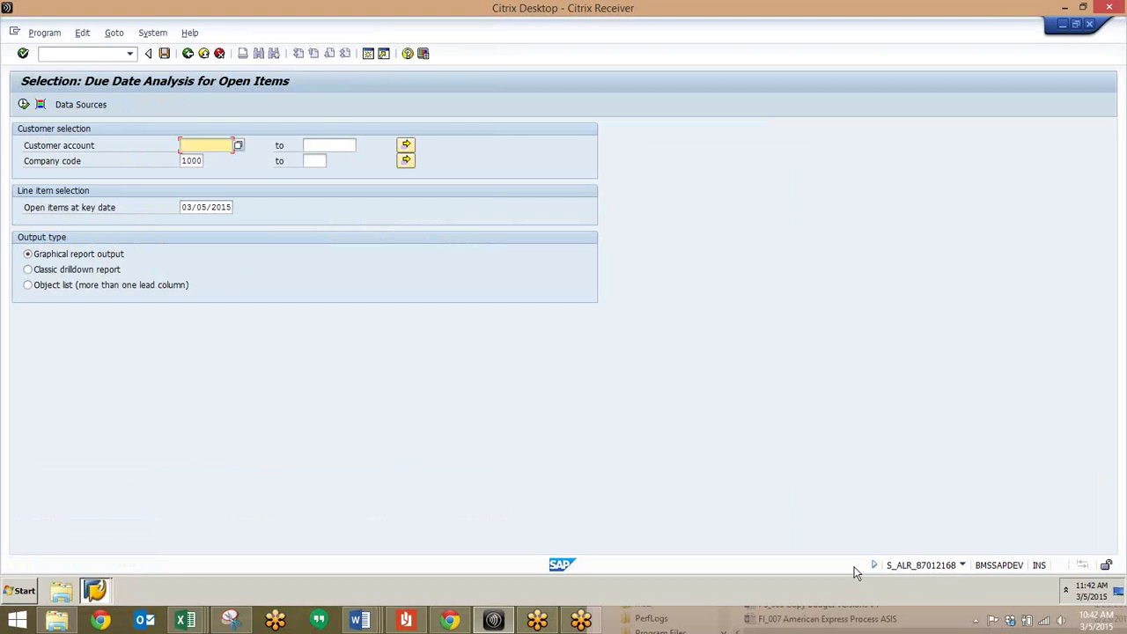
{"action": "left_click", "coordinate": [195, 161]}
{"action": "left_click", "coordinate": [201, 208]}
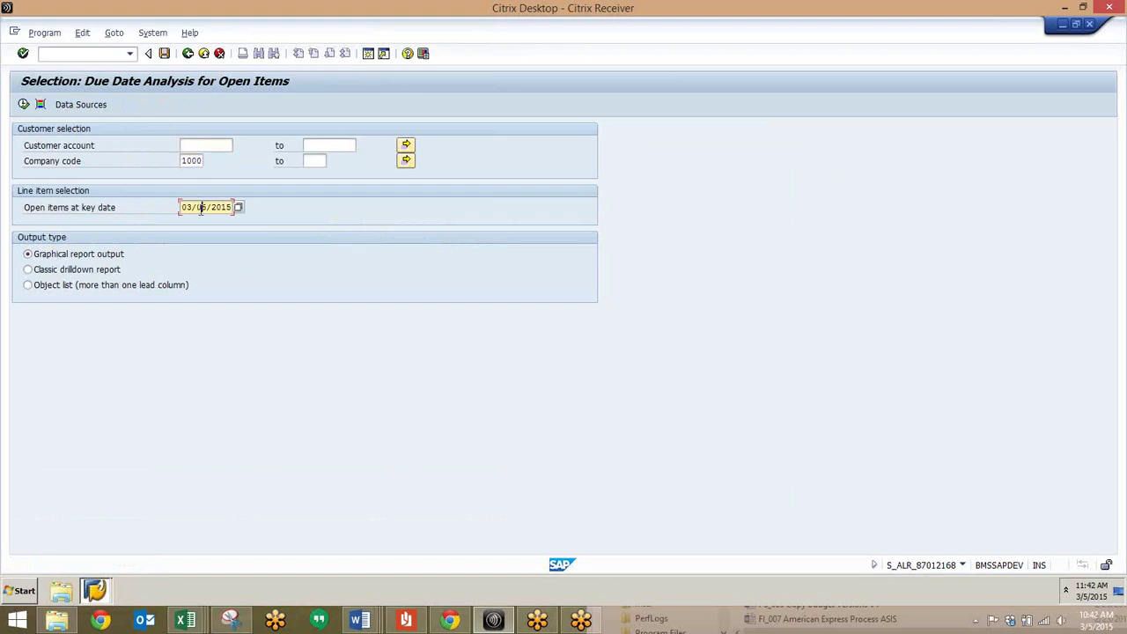
{"action": "left_click", "coordinate": [28, 270]}
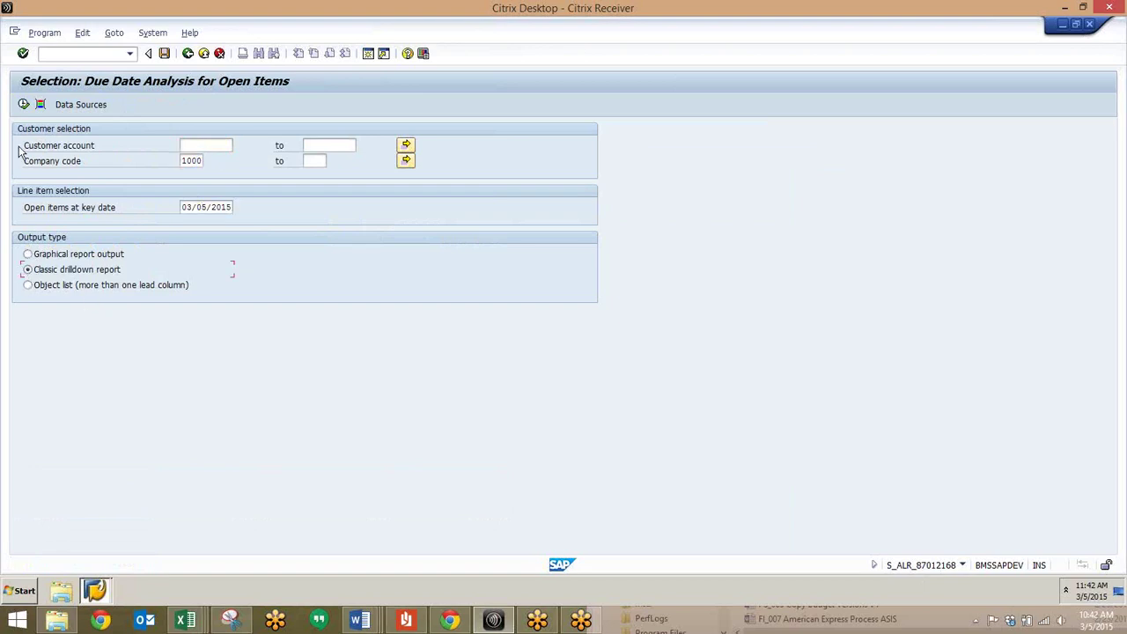
{"action": "left_click", "coordinate": [24, 104]}
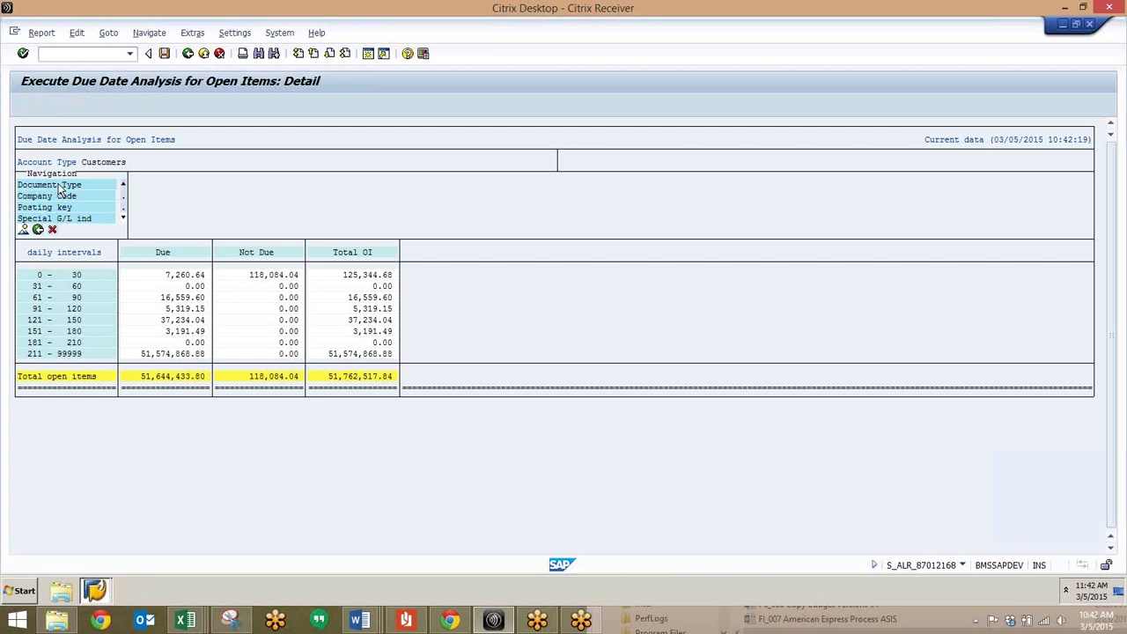
Drill down by document type, stepping forward to Customer Credit Memo and back to Asset Posting
{"action": "double_click", "coordinate": [57, 186]}
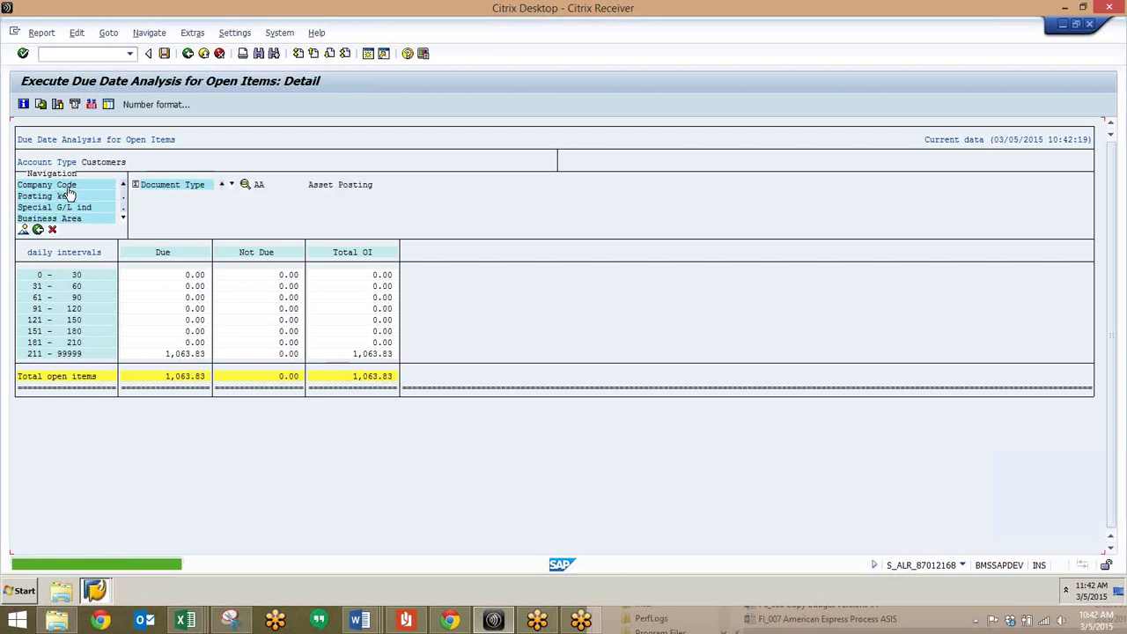
{"action": "left_click", "coordinate": [232, 186]}
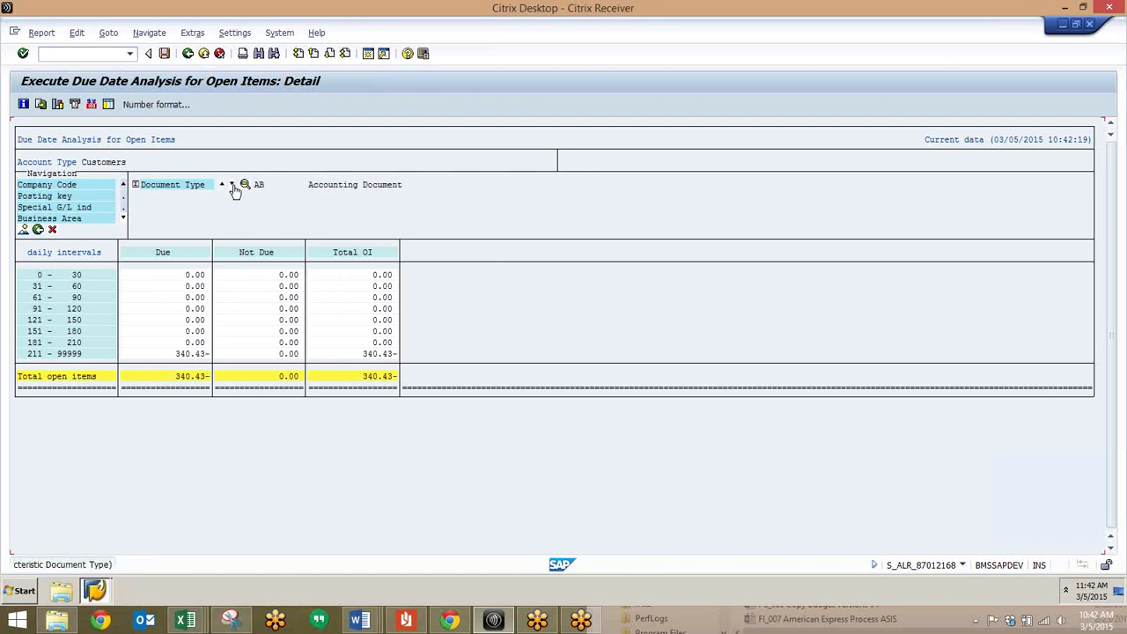
{"action": "left_click", "coordinate": [232, 185]}
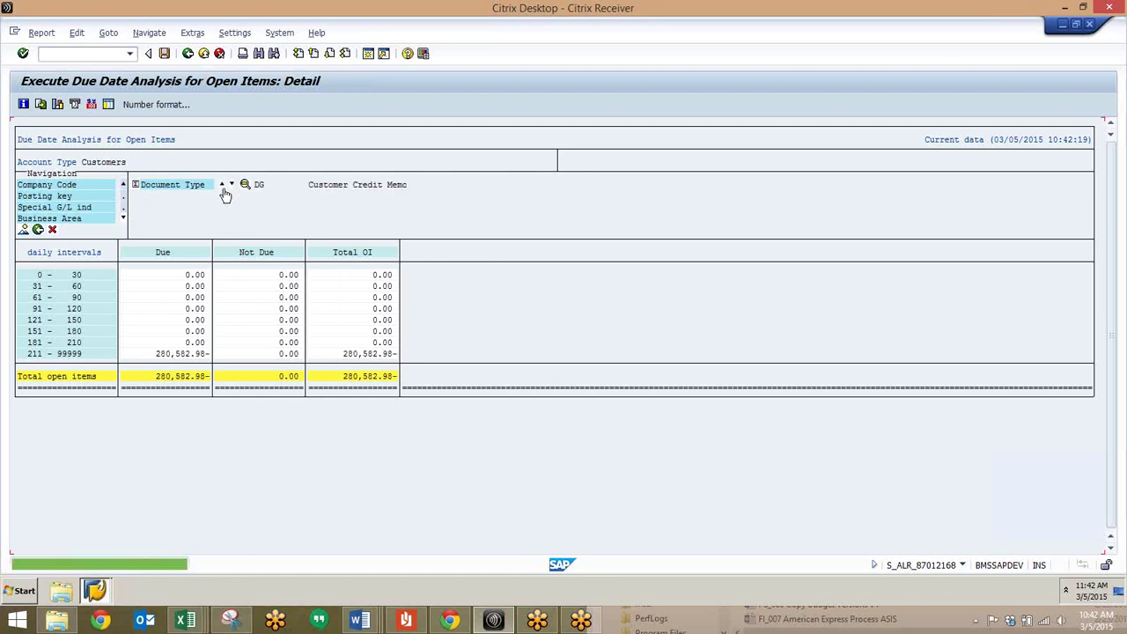
{"action": "left_click", "coordinate": [223, 188]}
{"action": "left_click", "coordinate": [223, 189]}
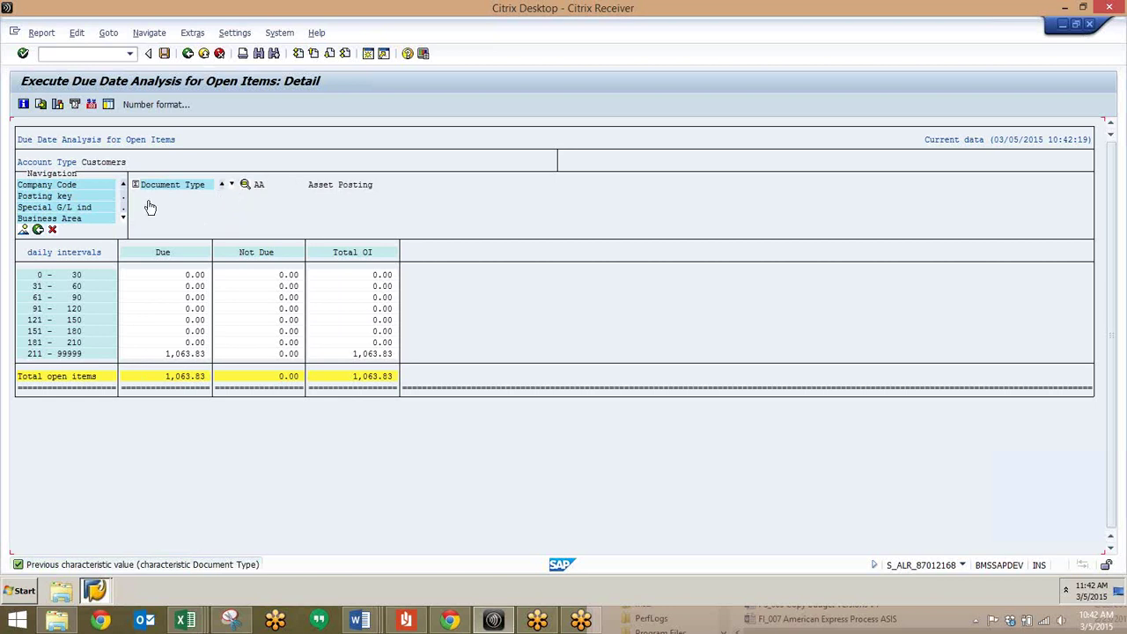
View the list of available document types without choosing one, and remove the document type drilldown
{"action": "left_click", "coordinate": [244, 186]}
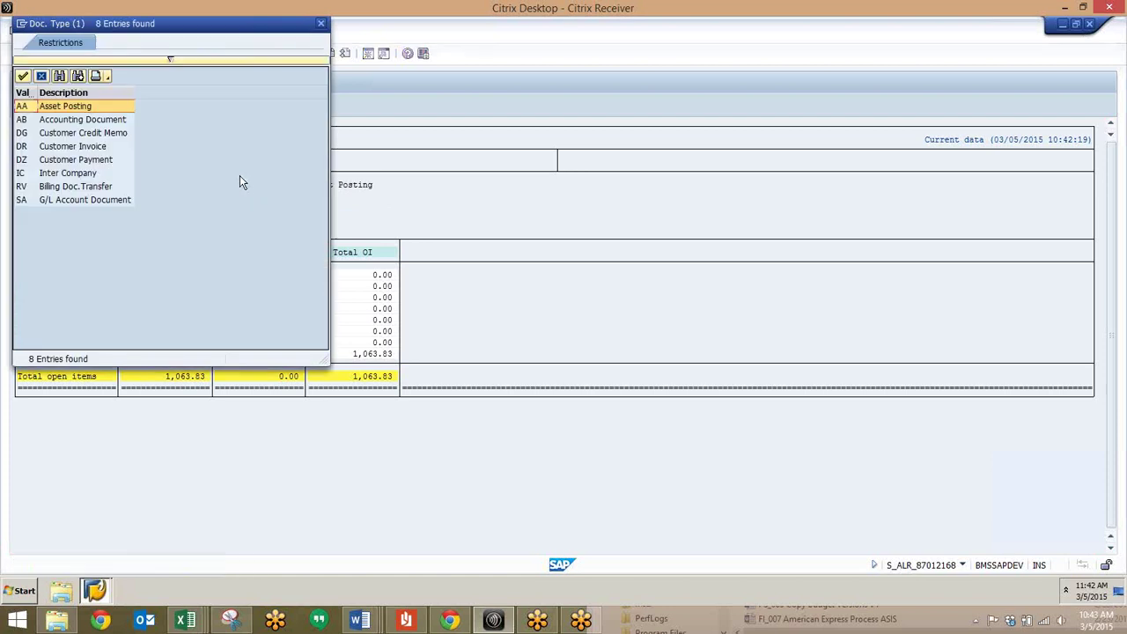
{"action": "left_click", "coordinate": [321, 24]}
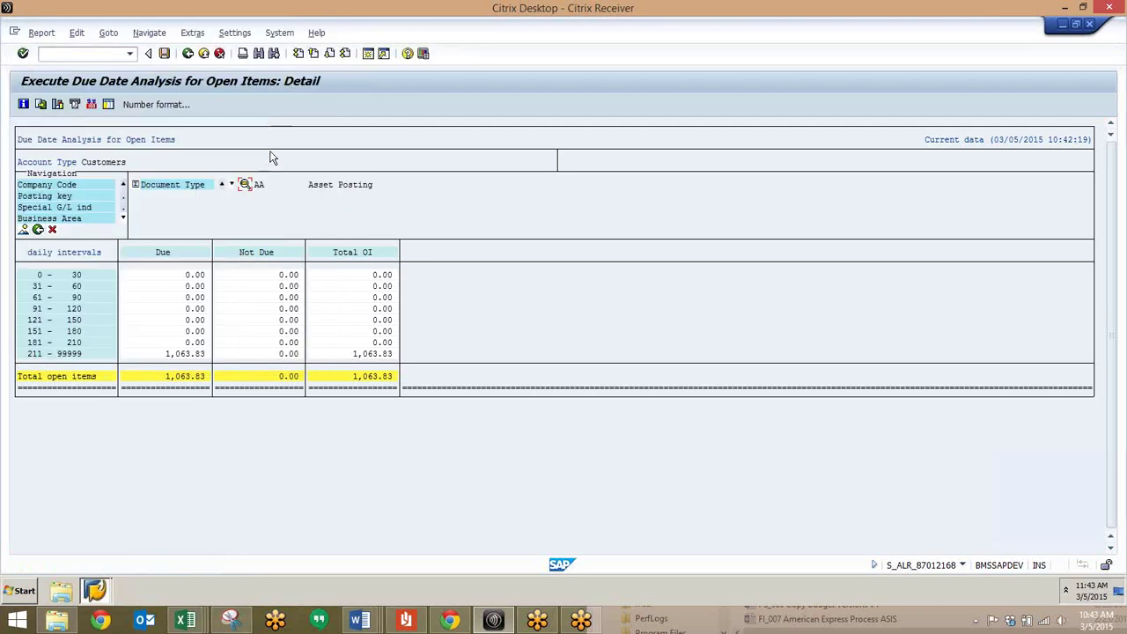
{"action": "left_click", "coordinate": [134, 186]}
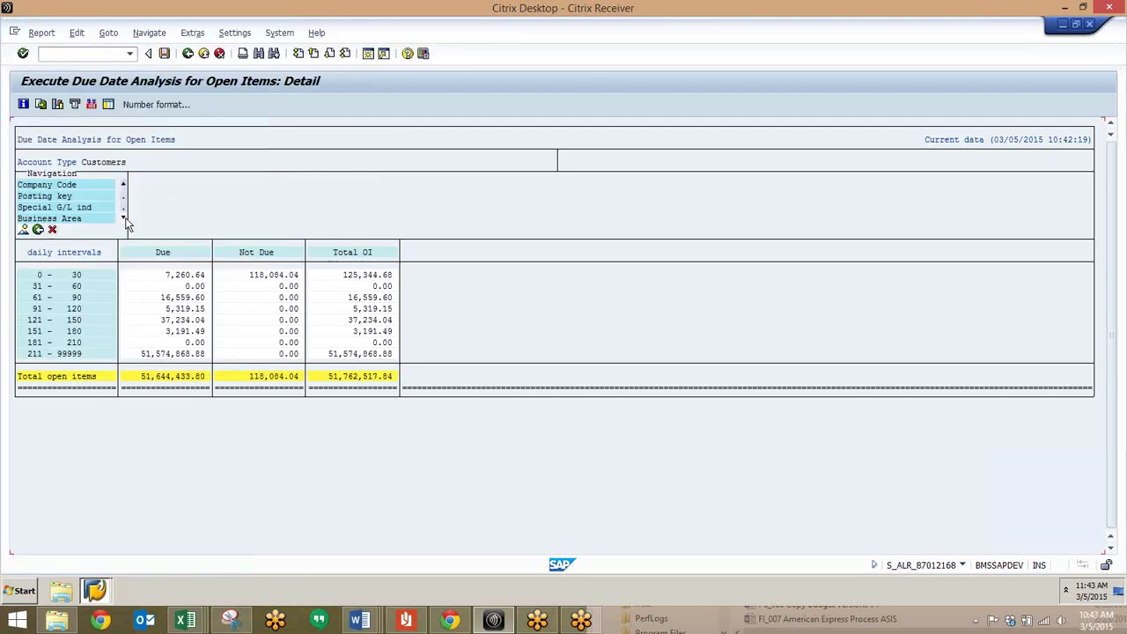
Drill down by customer and step forward through the customers to the first STUSCO entry
{"action": "left_click", "coordinate": [123, 218]}
{"action": "double_click", "coordinate": [52, 197]}
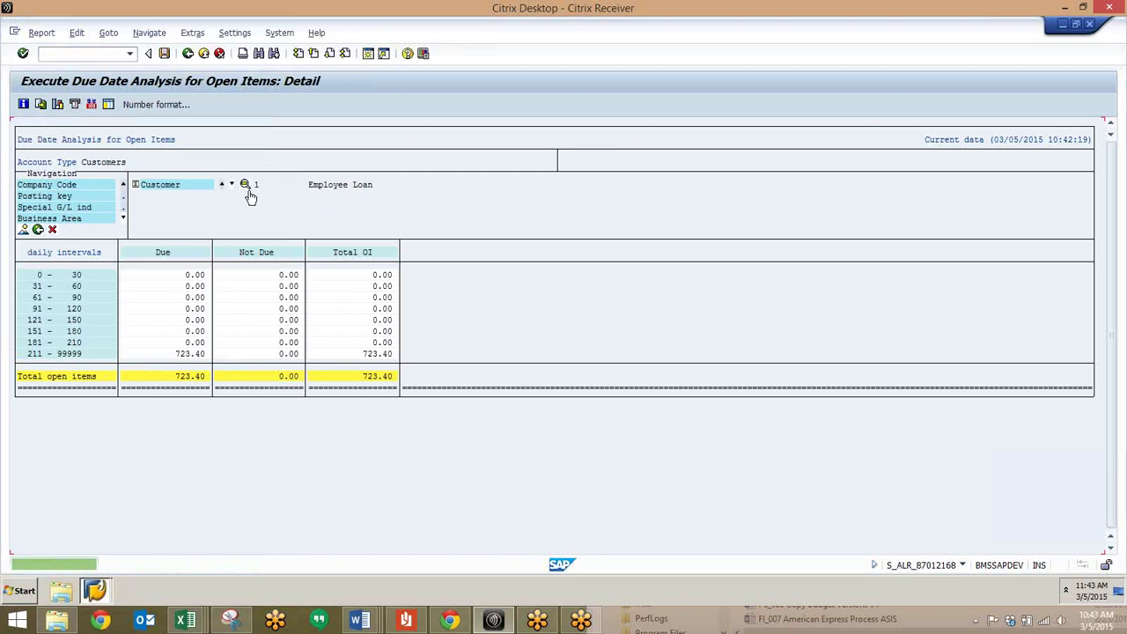
{"action": "left_click", "coordinate": [231, 187]}
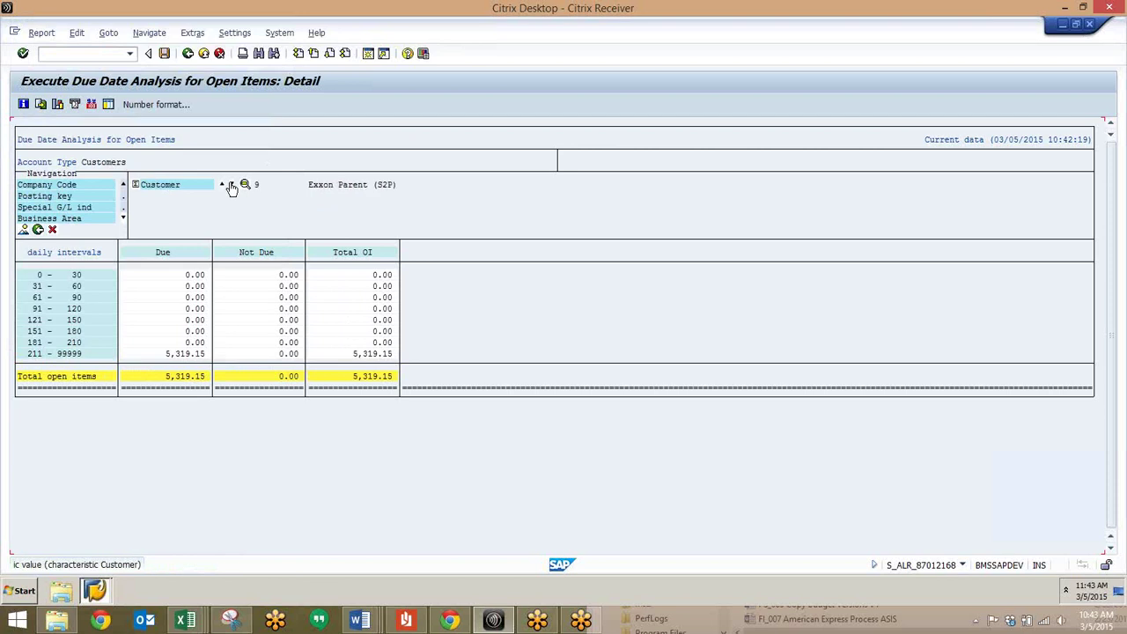
{"action": "left_click", "coordinate": [232, 187]}
{"action": "left_click", "coordinate": [232, 186]}
{"action": "left_click", "coordinate": [232, 186]}
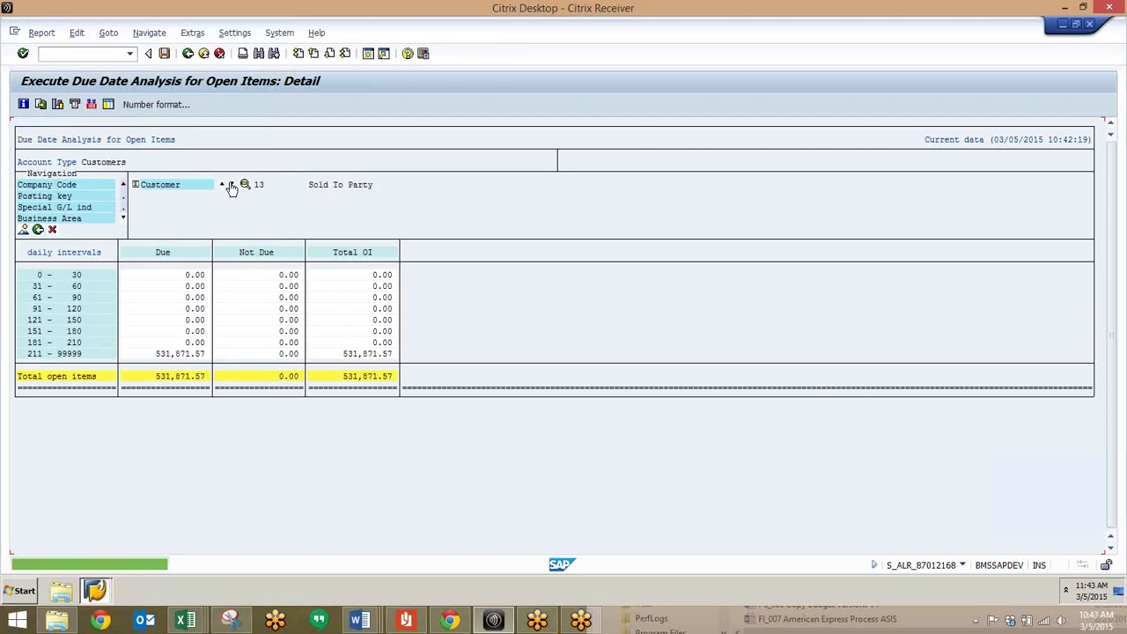
{"action": "left_click", "coordinate": [232, 187]}
{"action": "left_click", "coordinate": [232, 186]}
{"action": "left_click", "coordinate": [231, 187]}
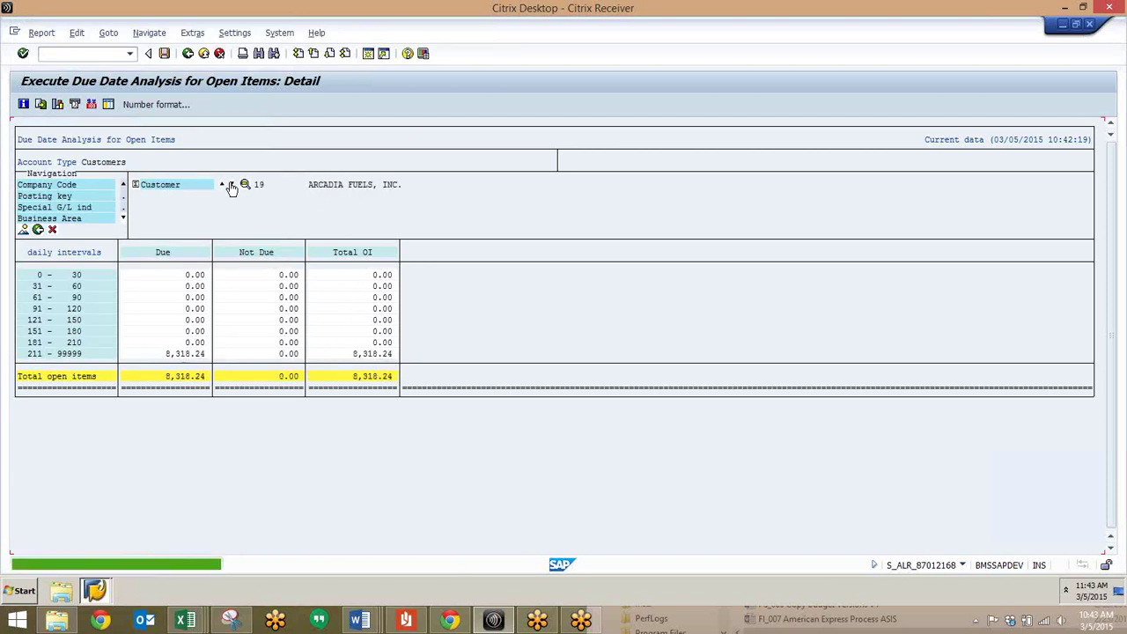
{"action": "left_click", "coordinate": [231, 187]}
{"action": "left_click", "coordinate": [231, 187]}
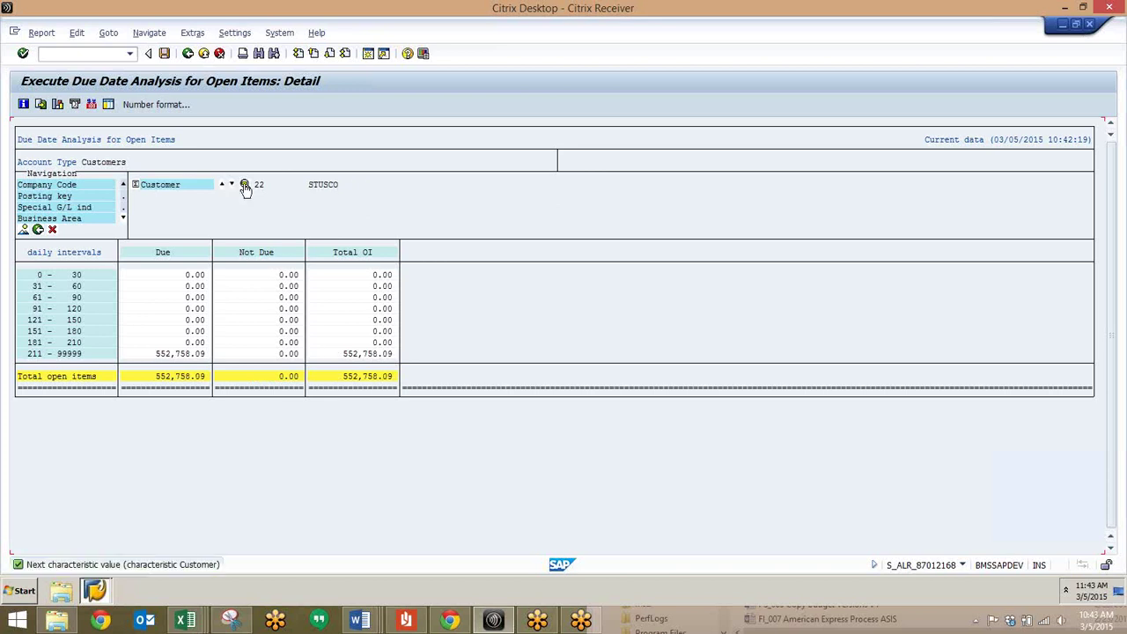
Look through the list of customers available for the drilldown and close it without choosing one
{"action": "left_click", "coordinate": [245, 185]}
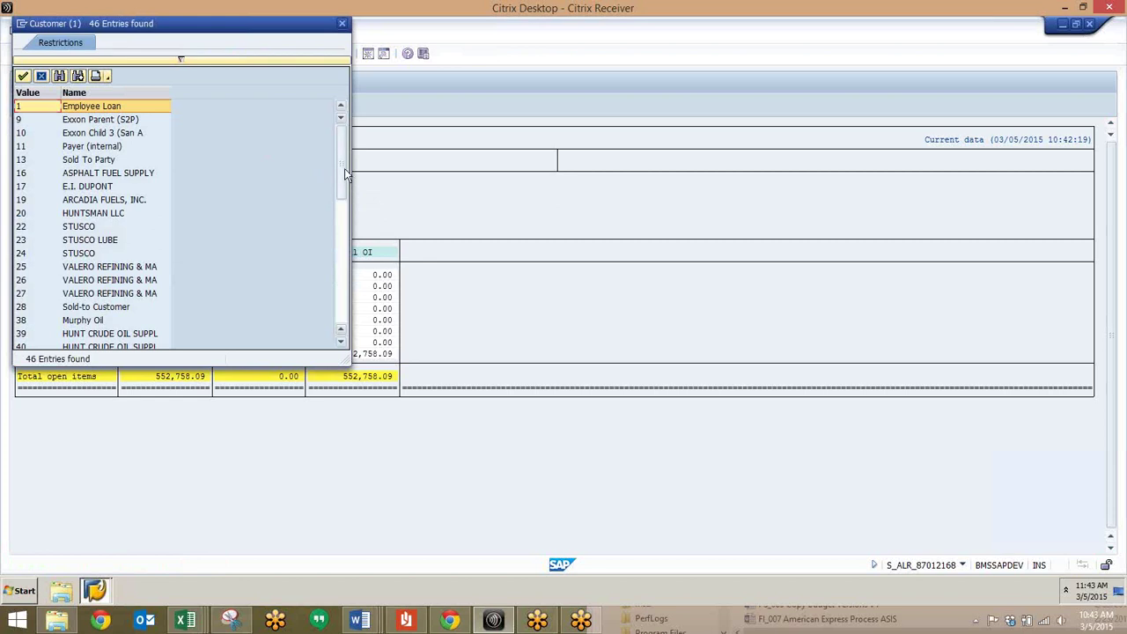
{"action": "left_click_drag", "start_coordinate": [344, 168], "coordinate": [349, 249]}
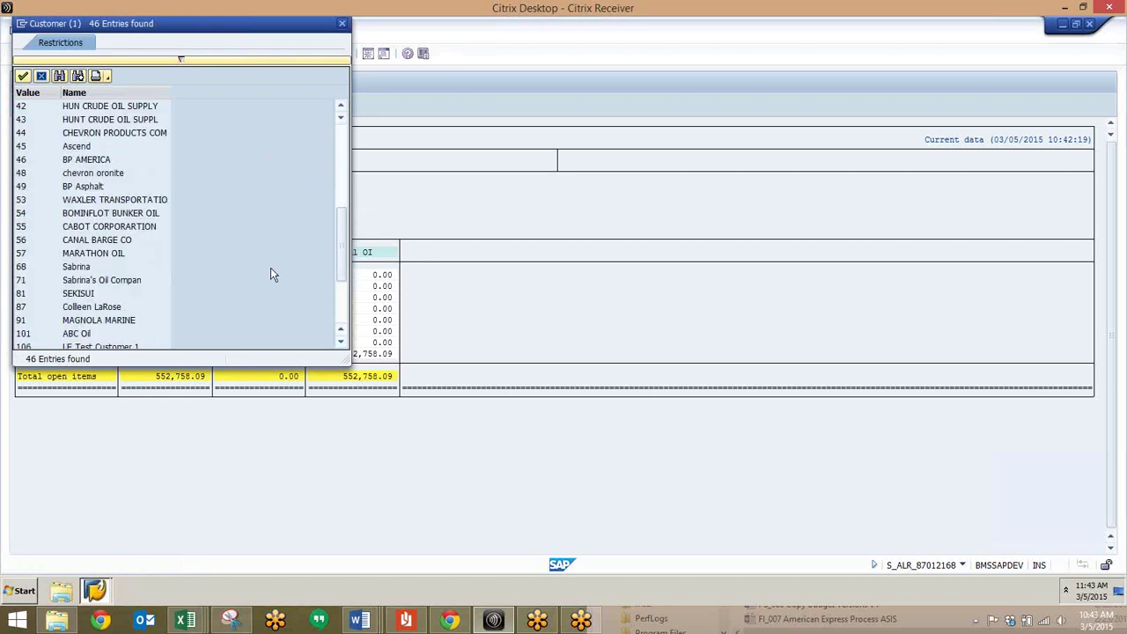
{"action": "scroll", "coordinate": [270, 268], "scroll_direction": "down", "scroll_amount": 3}
{"action": "scroll", "coordinate": [271, 268], "scroll_direction": "up", "scroll_amount": 7}
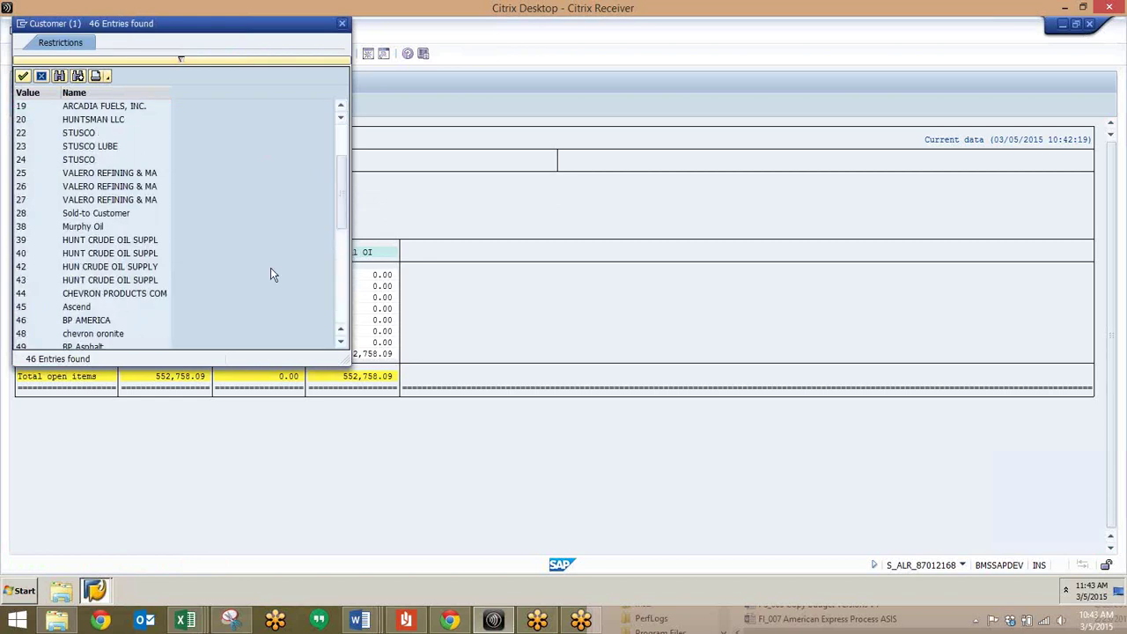
{"action": "left_click", "coordinate": [345, 28]}
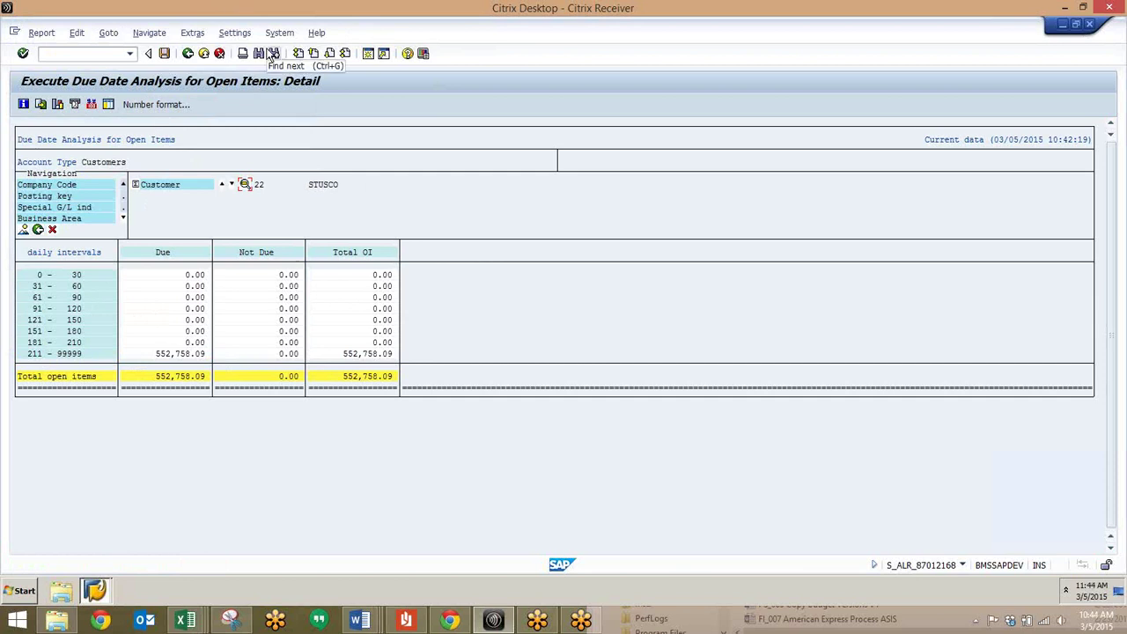
Leave the drilldown report without saving its data, and rerun the analysis as an object list with more than one lead column
{"action": "left_click", "coordinate": [192, 57]}
{"action": "left_click", "coordinate": [192, 57]}
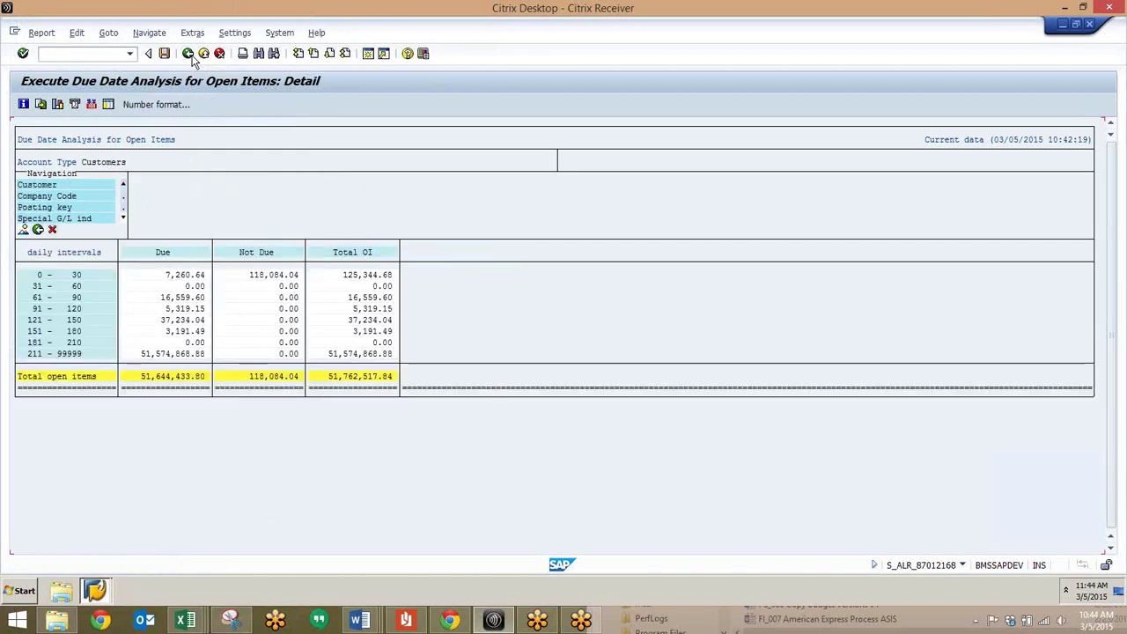
{"action": "left_click", "coordinate": [190, 56]}
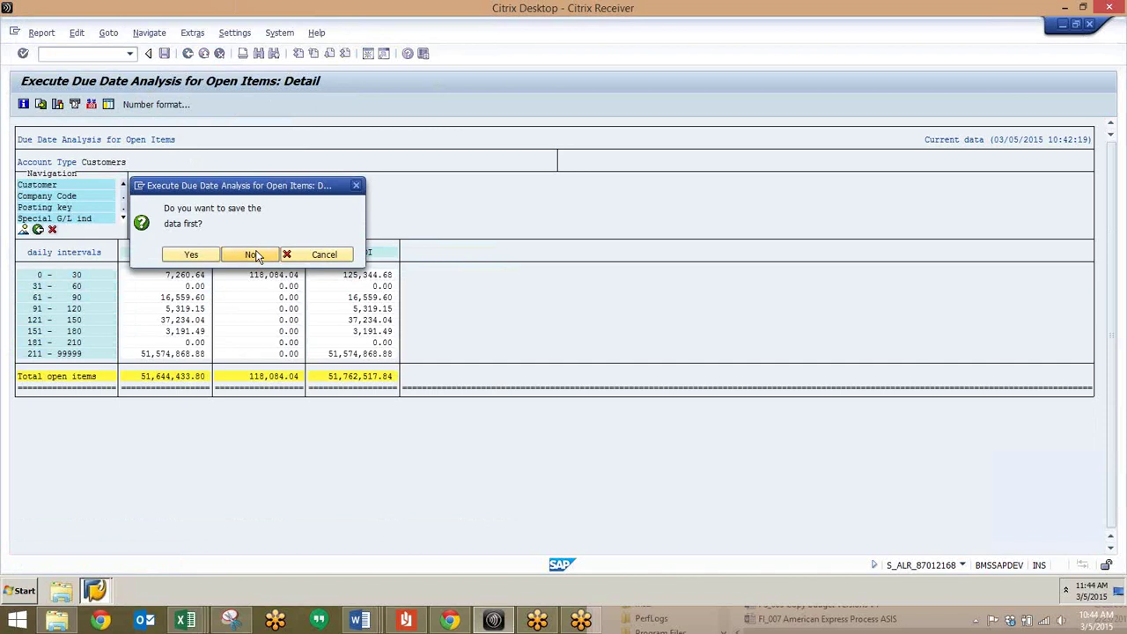
{"action": "left_click", "coordinate": [253, 255]}
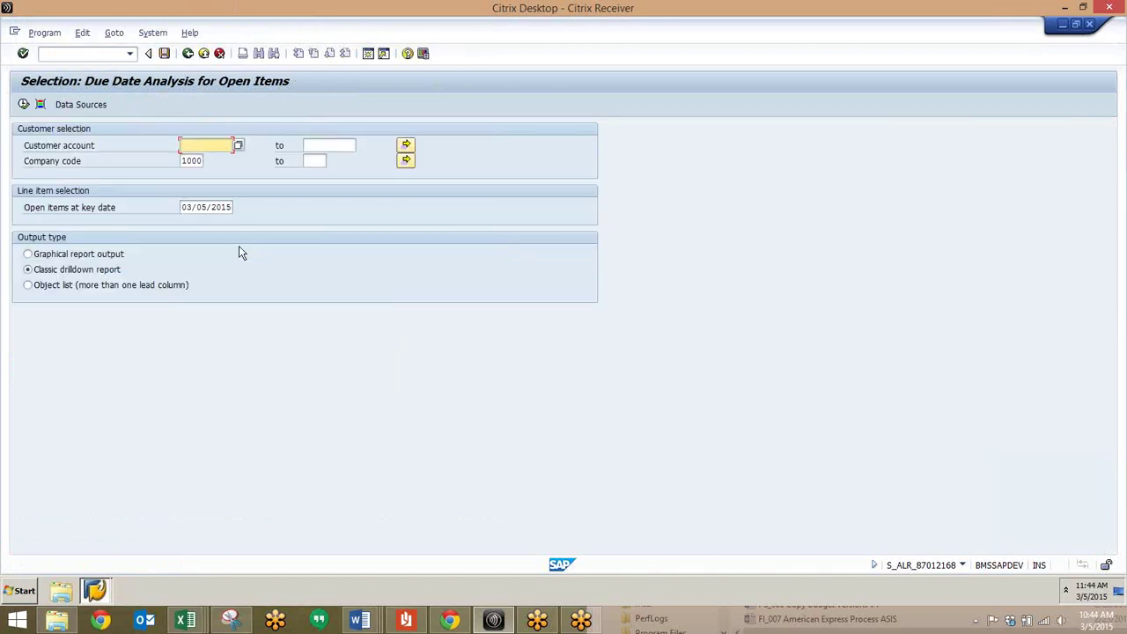
{"action": "left_click", "coordinate": [27, 285]}
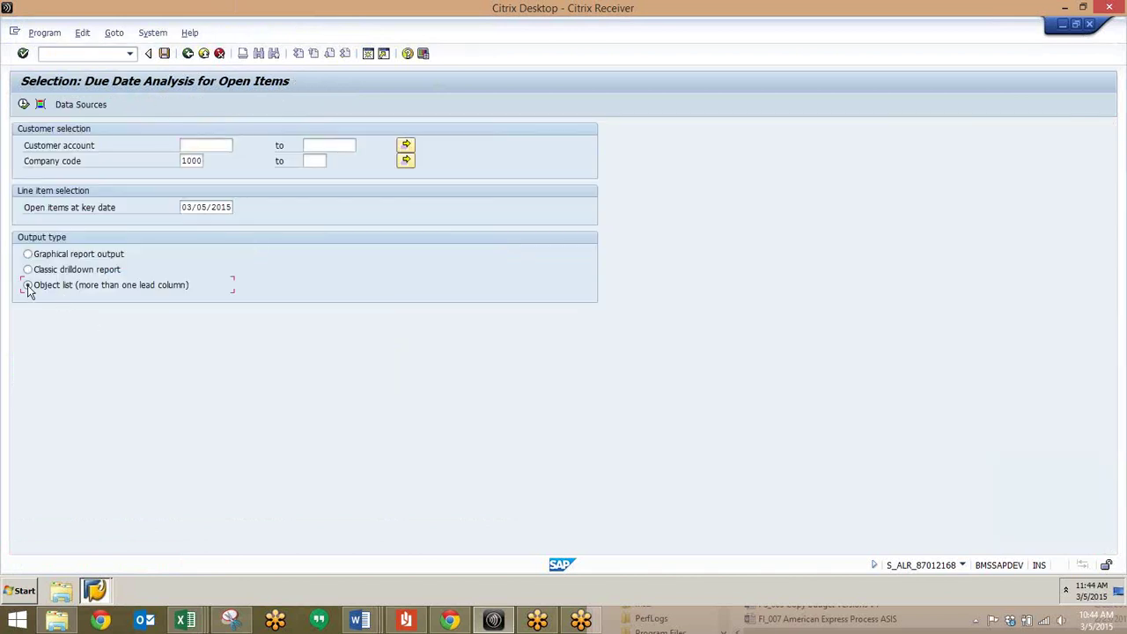
{"action": "left_click", "coordinate": [23, 103]}
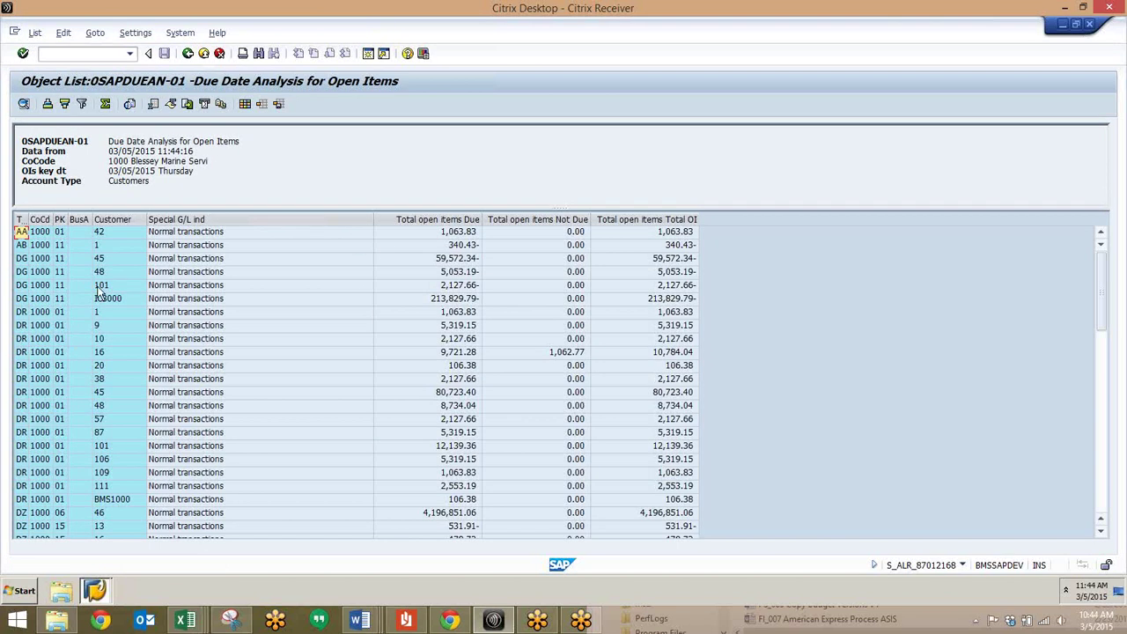
Move the Customer column behind the Special G/L ind column in the object list
{"action": "left_click", "coordinate": [125, 219]}
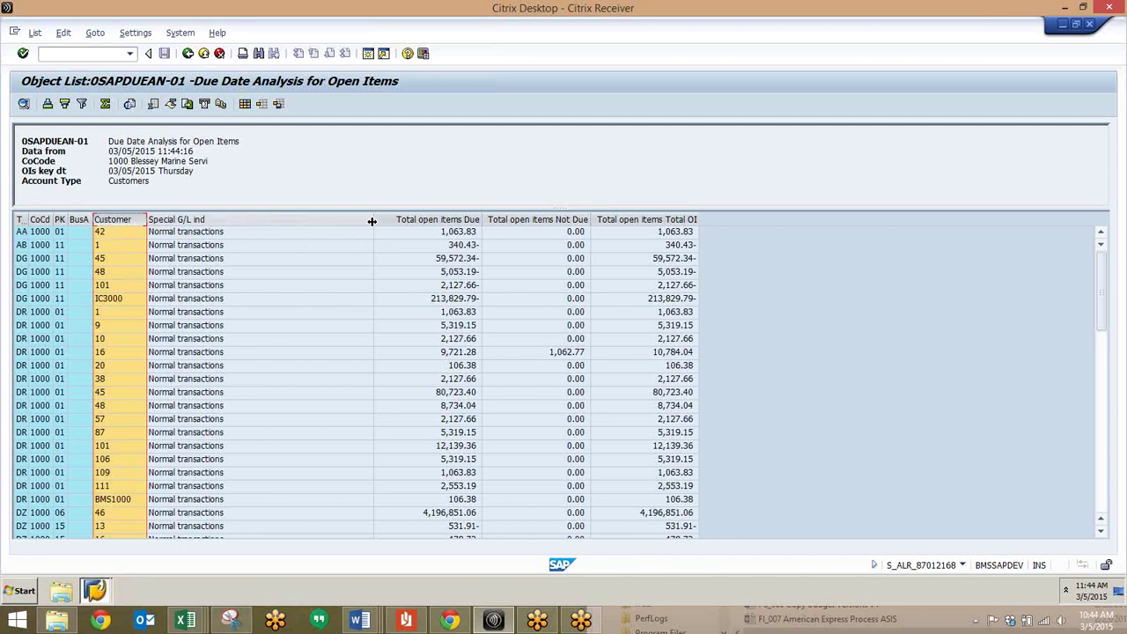
{"action": "mouse_move", "coordinate": [112, 219]}
{"action": "left_mouse_down"}
{"action": "mouse_move", "coordinate": [401, 225]}
{"action": "mouse_move", "coordinate": [396, 216]}
{"action": "left_mouse_up"}
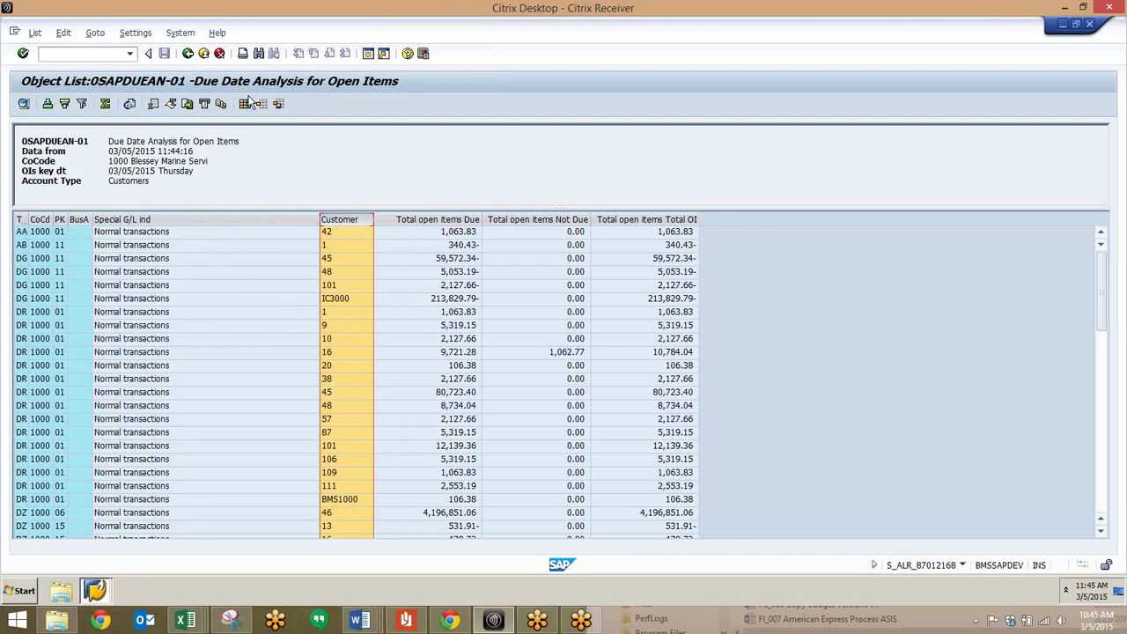
Leave the object list and open transaction FBL5N for the customer line item display
{"action": "left_click", "coordinate": [63, 53]}
{"action": "type", "text": "/n"}
{"action": "type", "text": "fbl5n"}
{"action": "key", "text": "Return"}
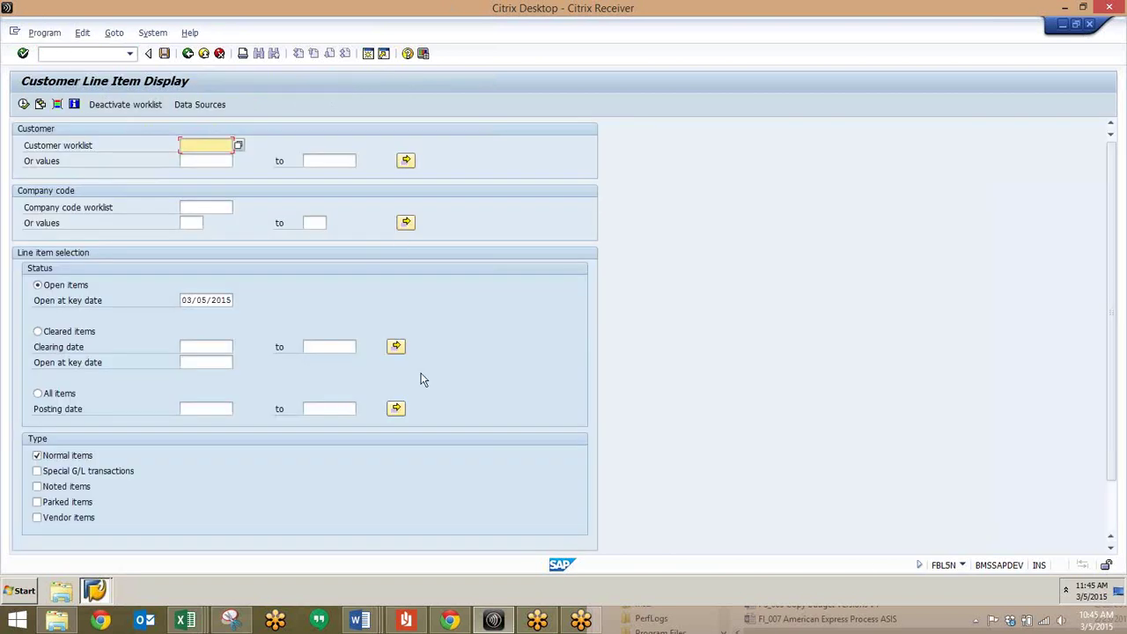
Set company code 1000 and enter the customer number range for the line item selection
{"action": "left_click", "coordinate": [206, 162]}
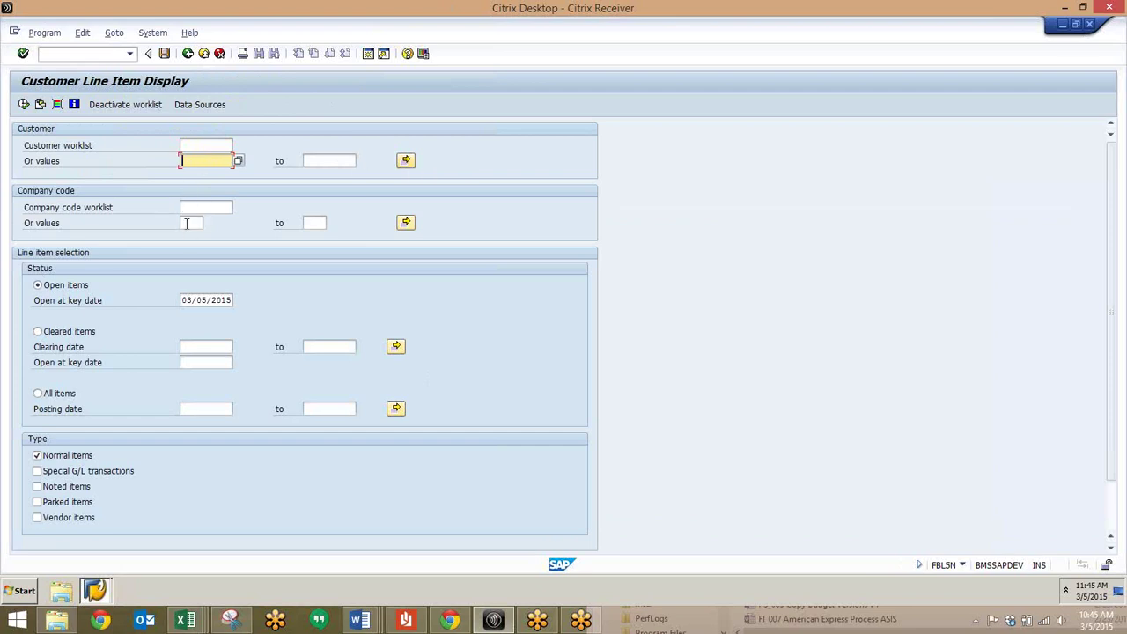
{"action": "left_click", "coordinate": [188, 222]}
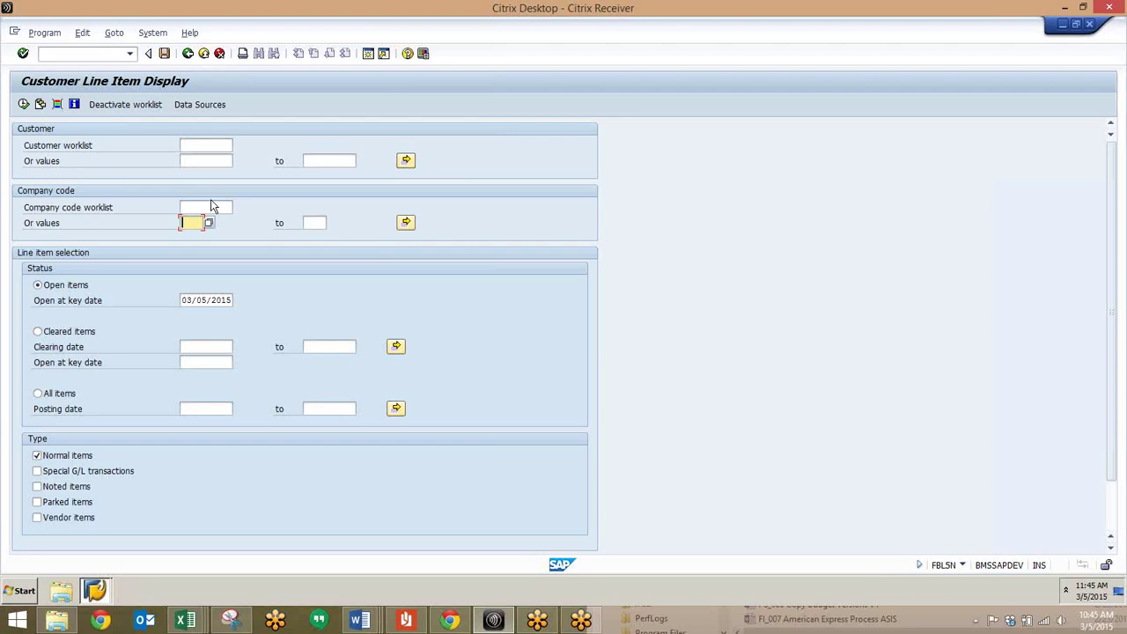
{"action": "type", "text": "1000"}
{"action": "left_click", "coordinate": [207, 161]}
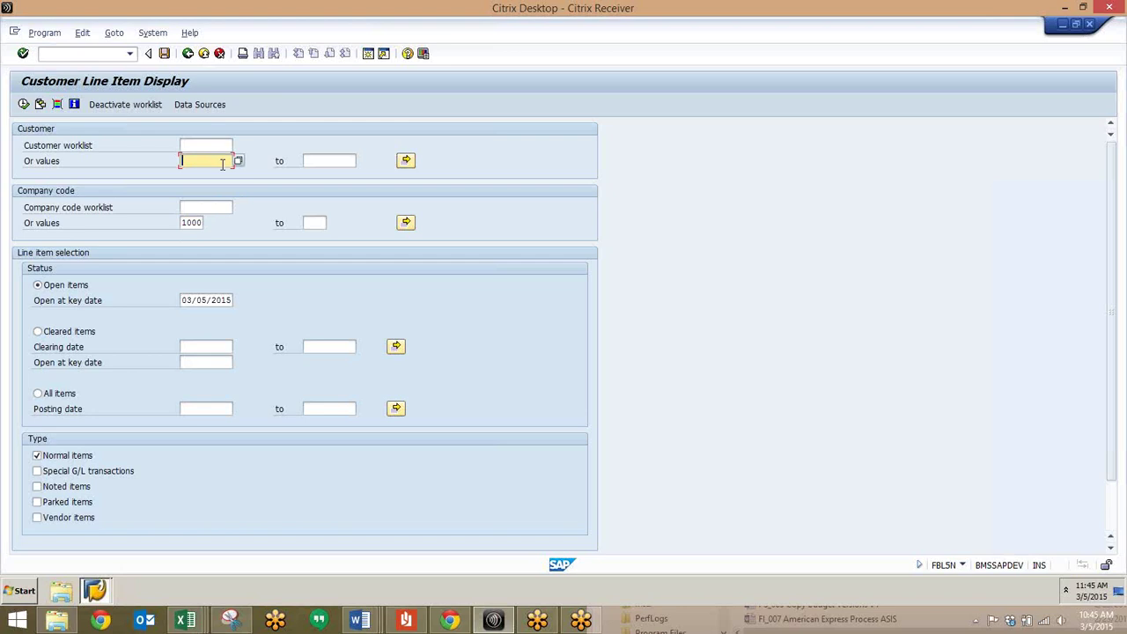
{"action": "type", "text": "16"}
{"action": "left_click", "coordinate": [336, 161]}
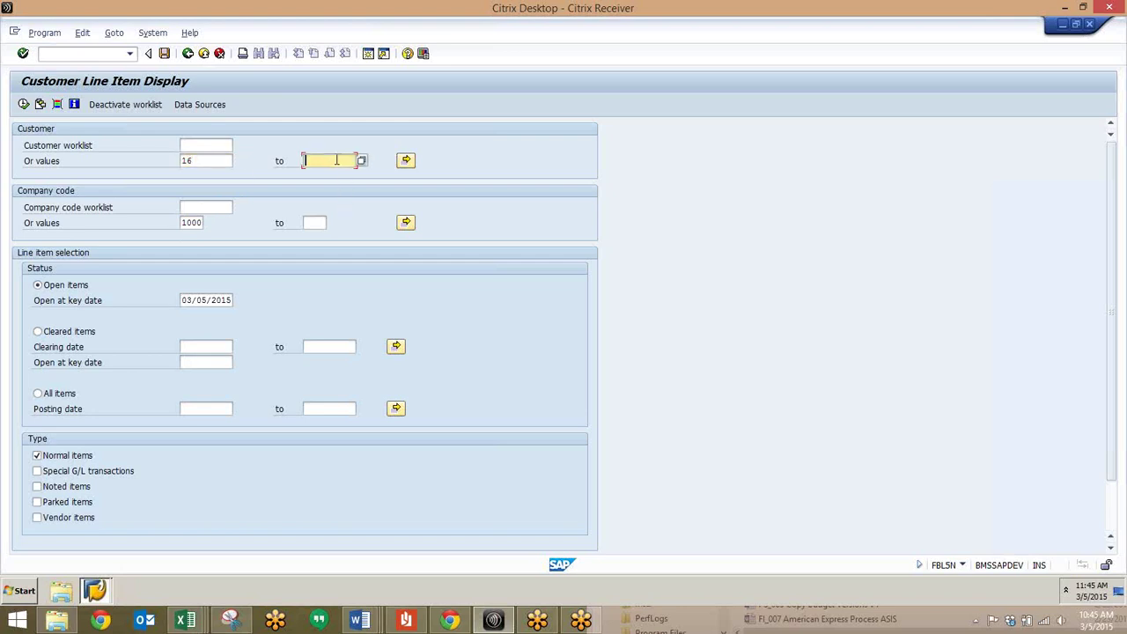
{"action": "type", "text": "20"}
Look through the layouts available for the list output and close the list, leaving /BMS1 in place
{"action": "scroll", "coordinate": [61, 458], "scroll_direction": "down", "scroll_amount": 1}
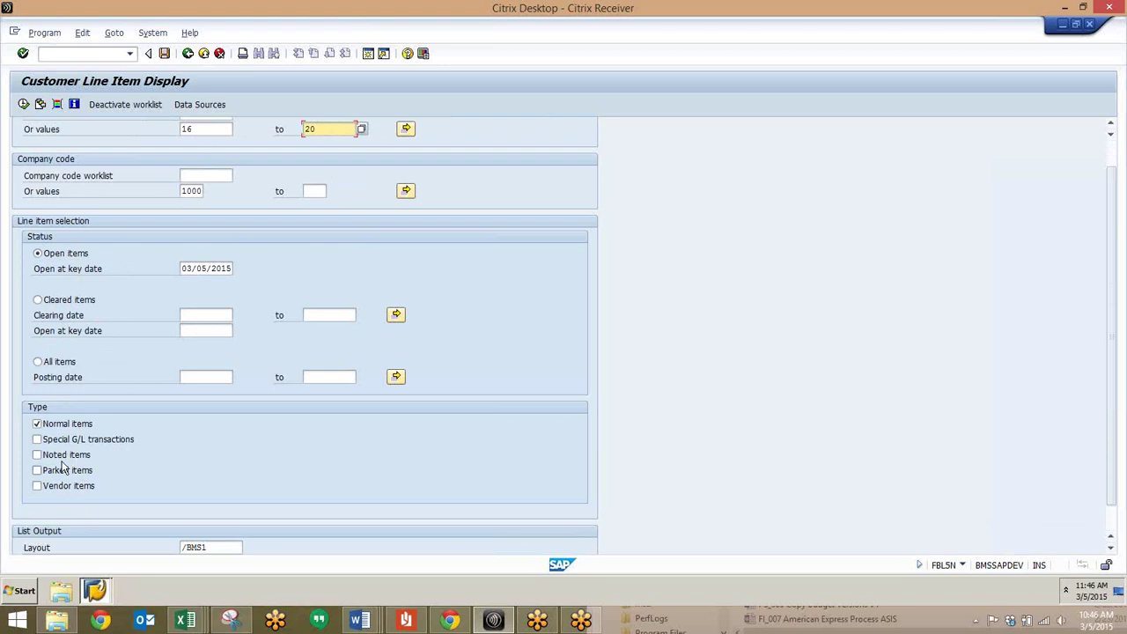
{"action": "scroll", "coordinate": [135, 432], "scroll_direction": "down", "scroll_amount": 1}
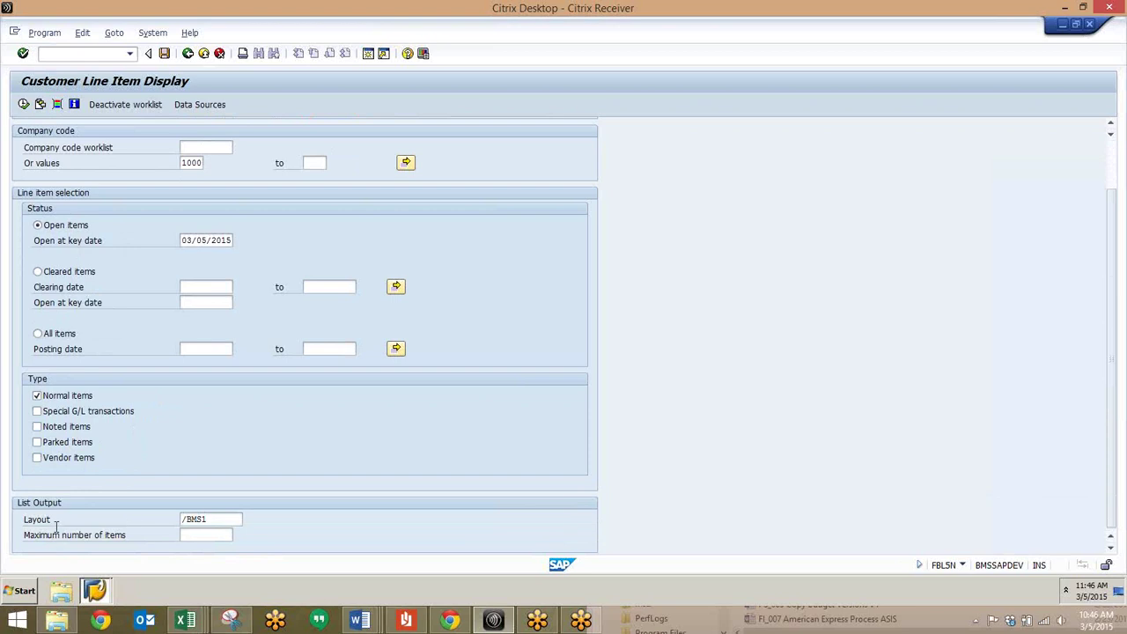
{"action": "left_click", "coordinate": [224, 519]}
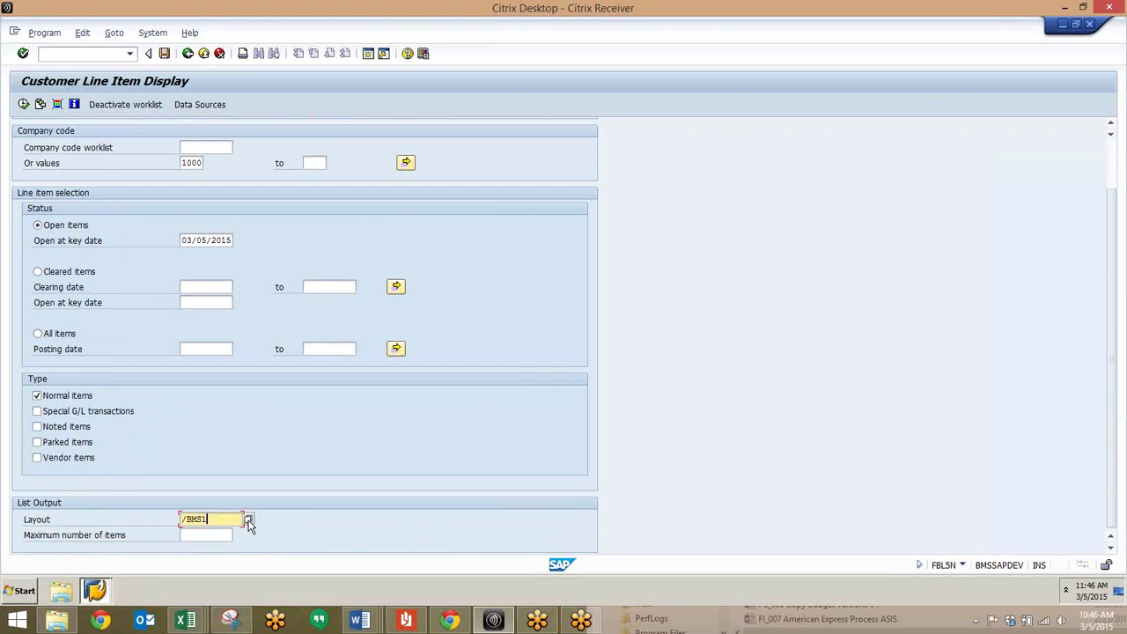
{"action": "left_click", "coordinate": [249, 521]}
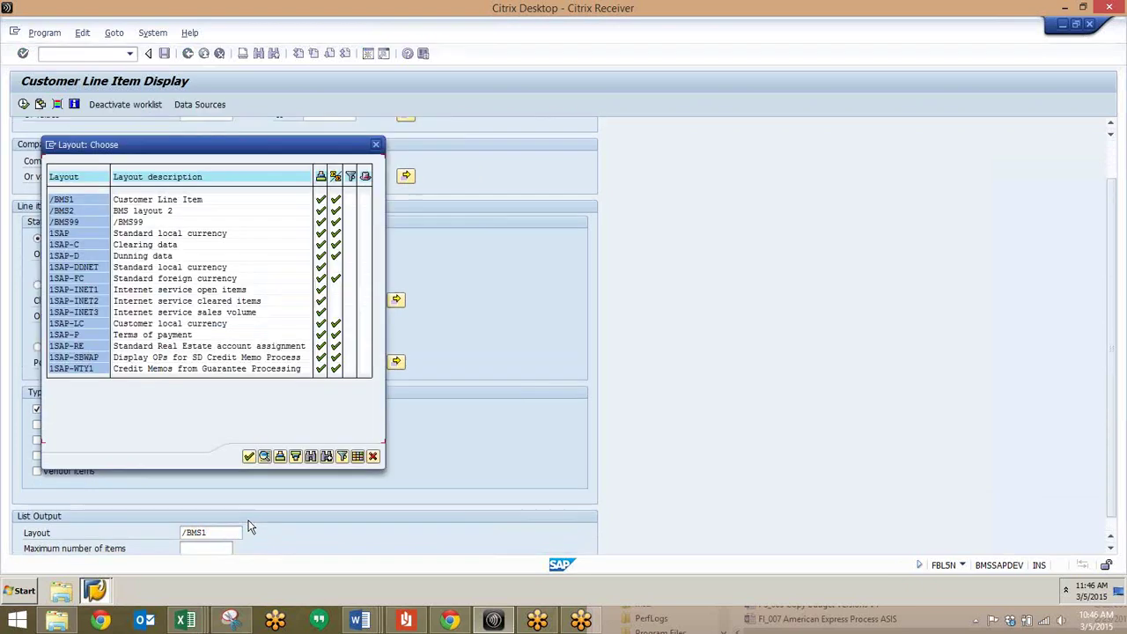
{"action": "left_click", "coordinate": [135, 199]}
{"action": "left_click", "coordinate": [377, 145]}
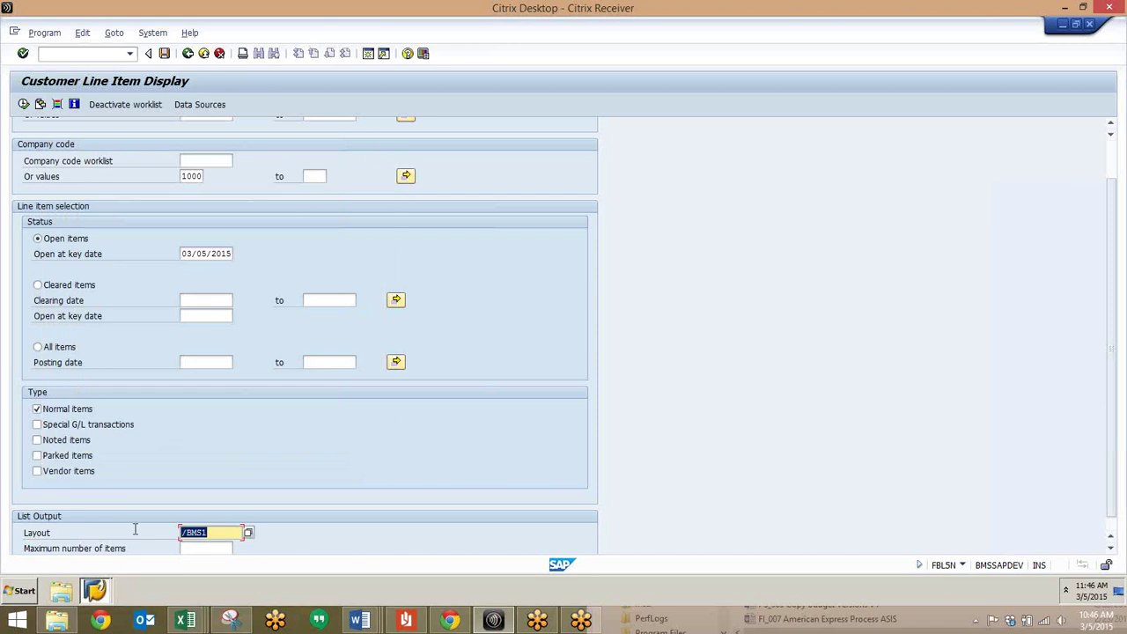
Run the customer line item display for normal open items at key date 03/05/2015 with layout /BMS1
{"action": "scroll", "coordinate": [153, 537], "scroll_direction": "down", "scroll_amount": 1}
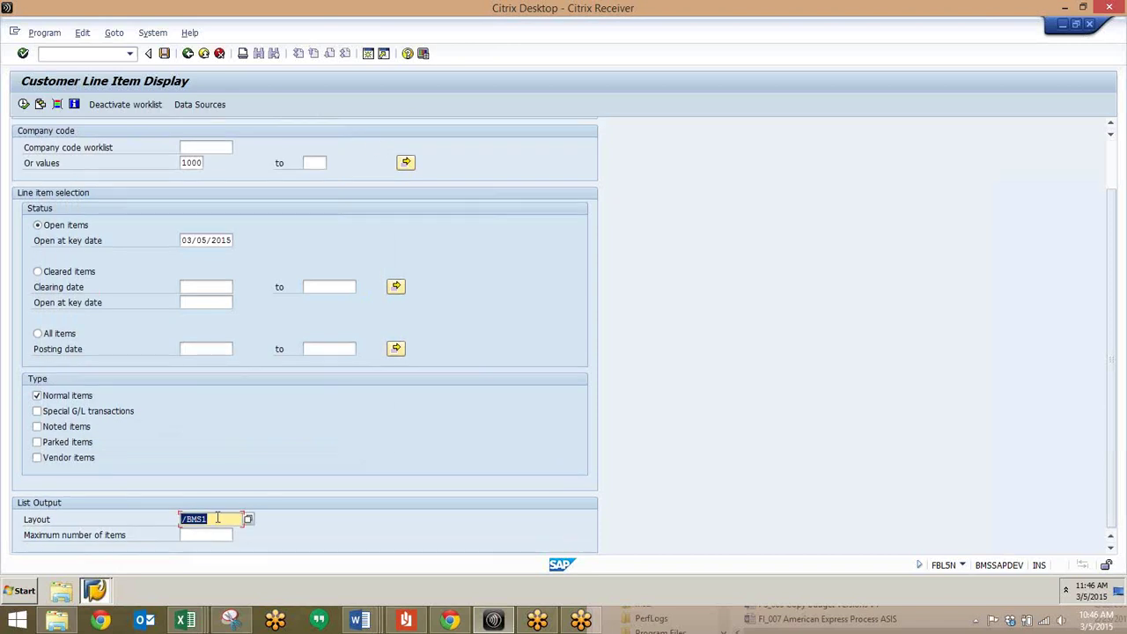
{"action": "scroll", "coordinate": [200, 500], "scroll_direction": "up", "scroll_amount": 1}
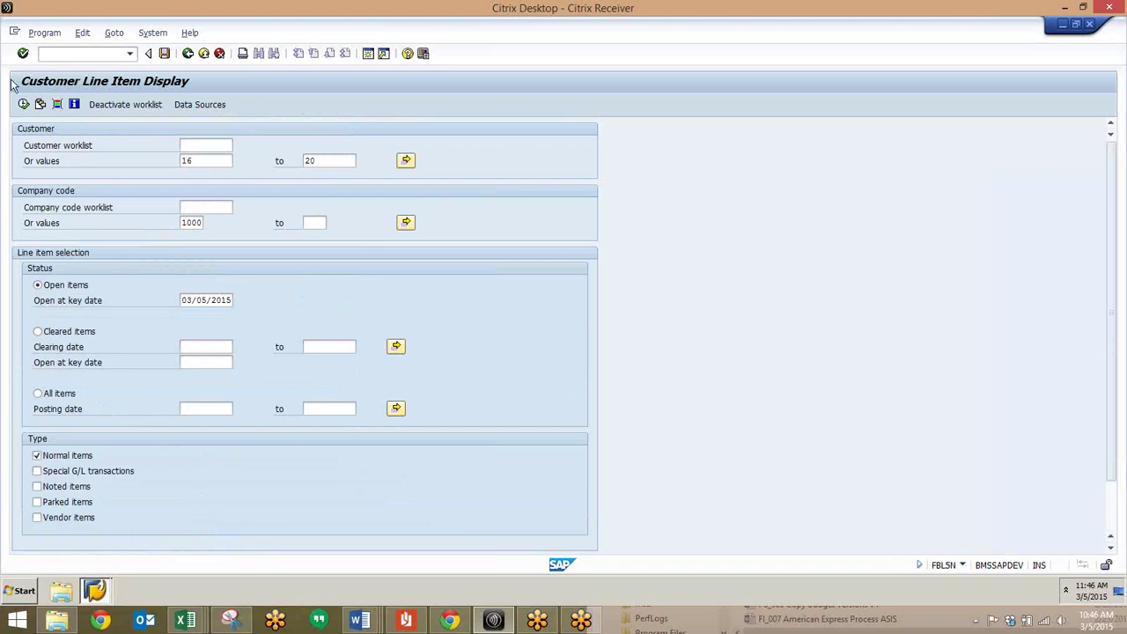
{"action": "left_click", "coordinate": [23, 104]}
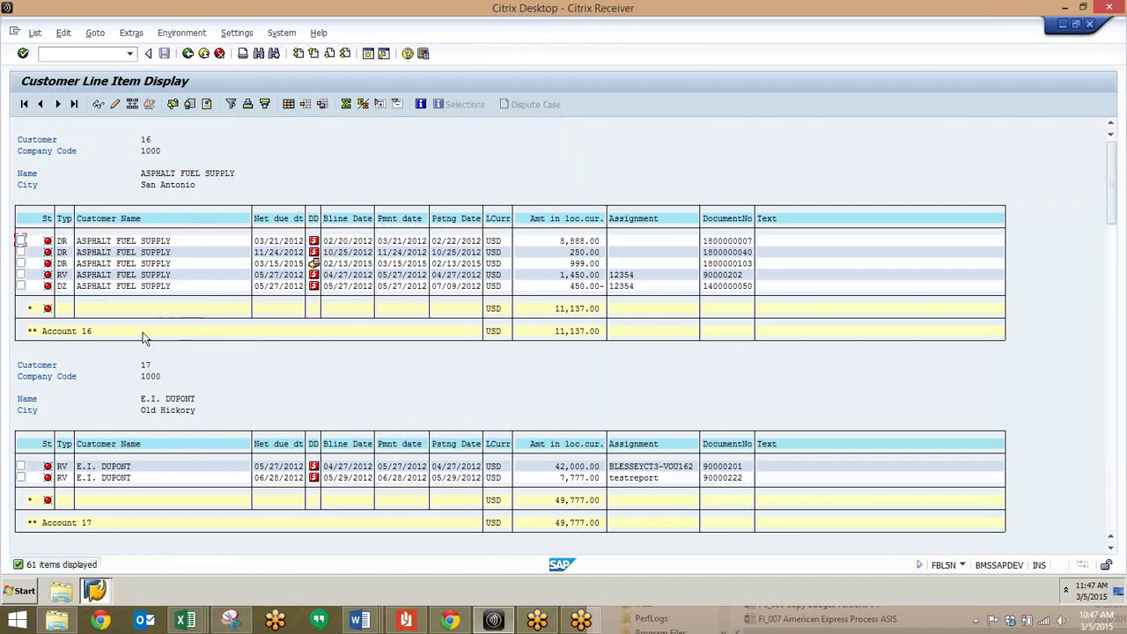
Examine the open items and account totals of every customer down to the grand total, and return to the first customer
{"action": "scroll", "coordinate": [149, 365], "scroll_direction": "down", "scroll_amount": 2}
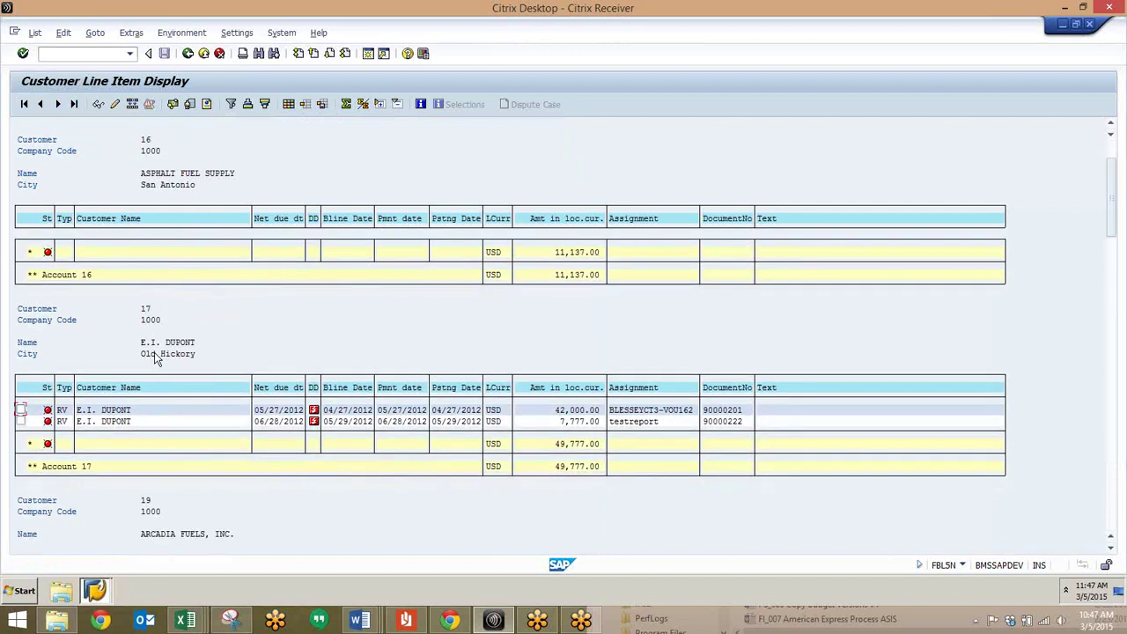
{"action": "scroll", "coordinate": [154, 357], "scroll_direction": "down", "scroll_amount": 5}
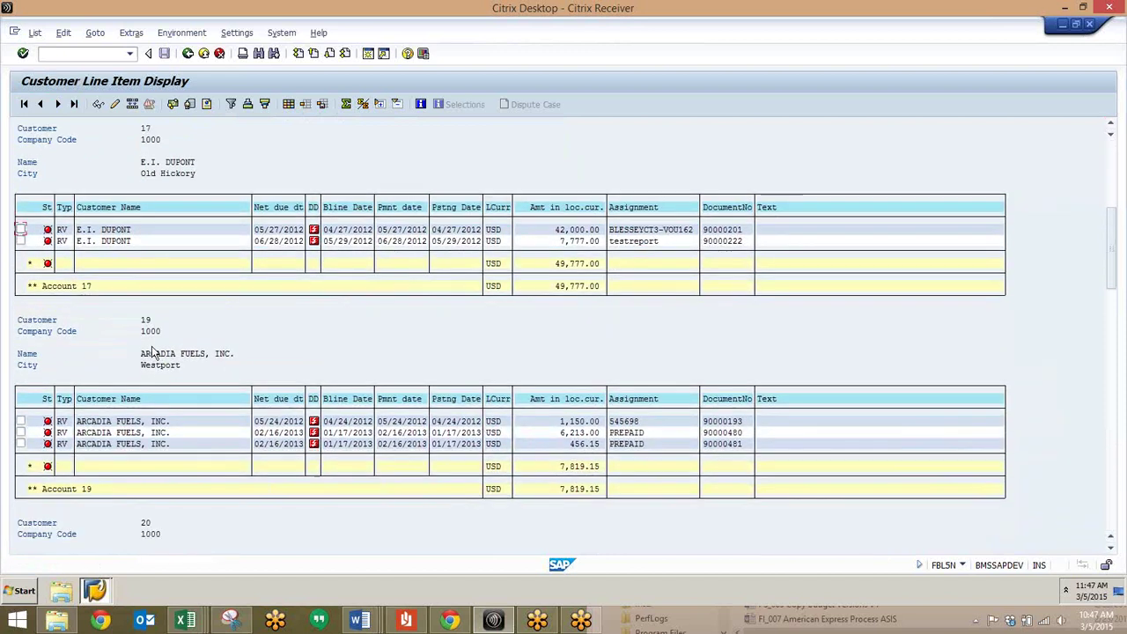
{"action": "scroll", "coordinate": [162, 370], "scroll_direction": "down", "scroll_amount": 3}
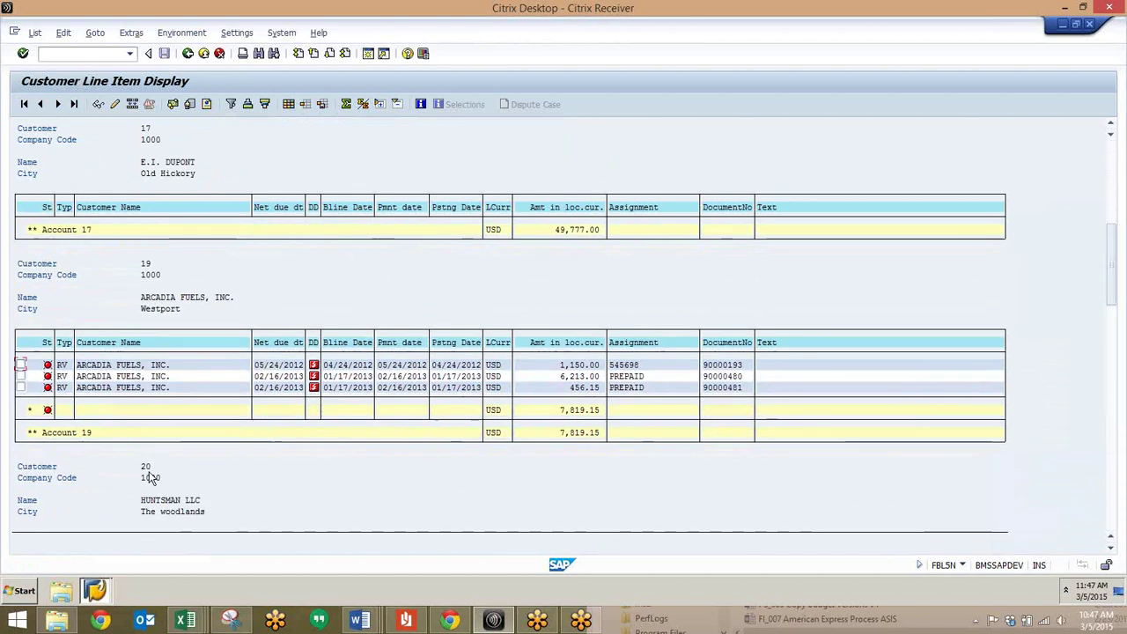
{"action": "scroll", "coordinate": [149, 478], "scroll_direction": "down", "scroll_amount": 4}
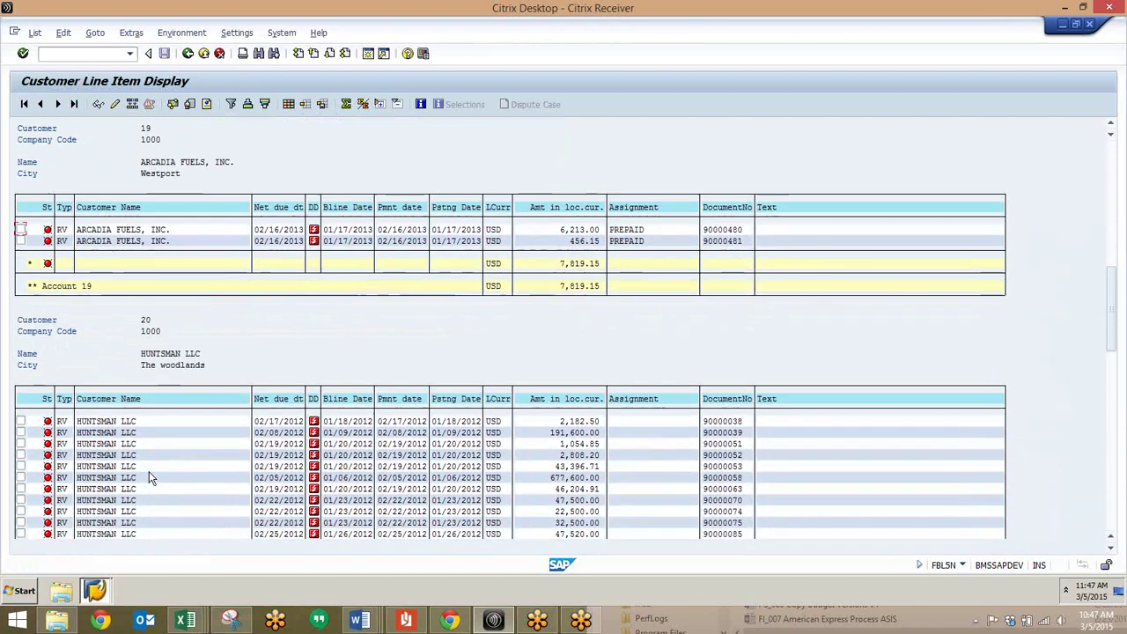
{"action": "scroll", "coordinate": [149, 476], "scroll_direction": "down", "scroll_amount": 5}
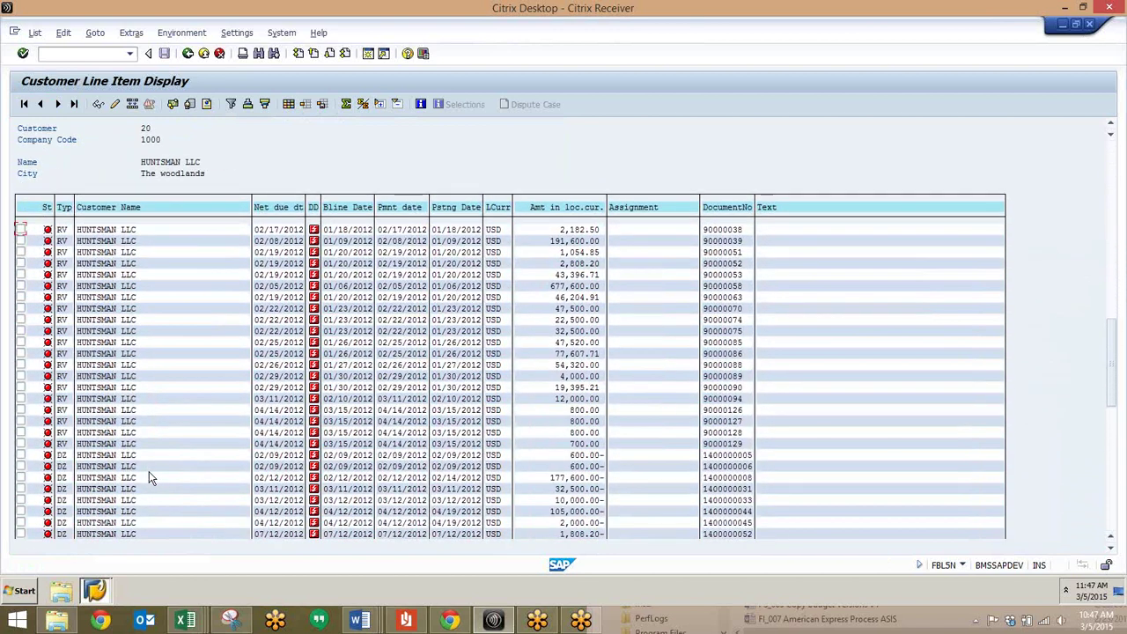
{"action": "scroll", "coordinate": [148, 476], "scroll_direction": "down", "scroll_amount": 2}
{"action": "left_click_drag", "start_coordinate": [1113, 396], "coordinate": [1114, 525]}
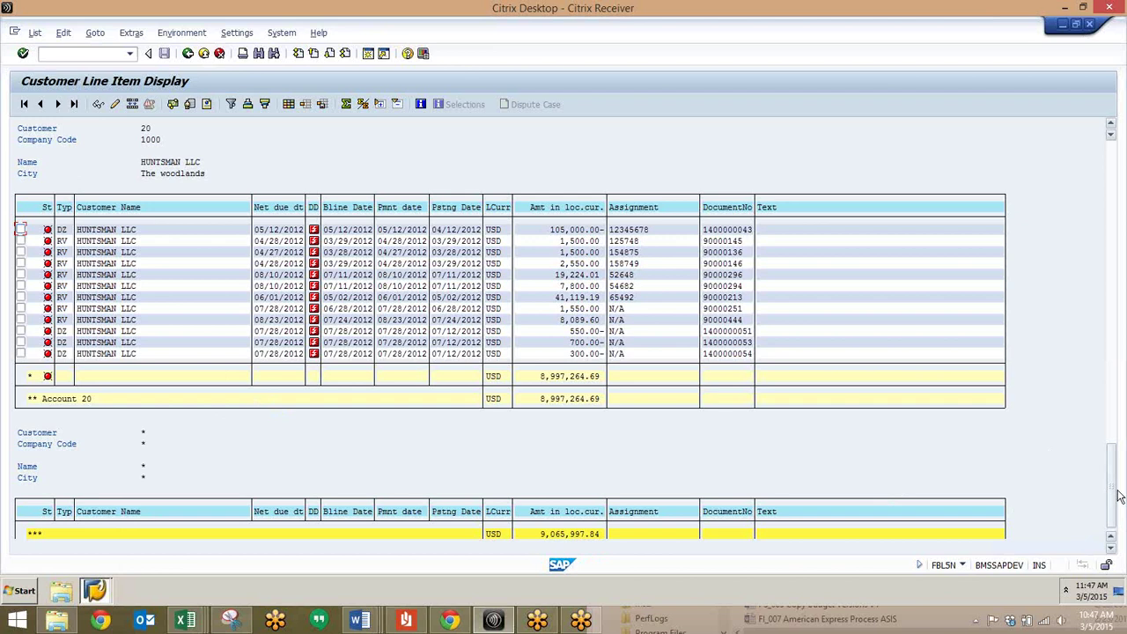
{"action": "left_click_drag", "start_coordinate": [1114, 466], "coordinate": [1099, 146]}
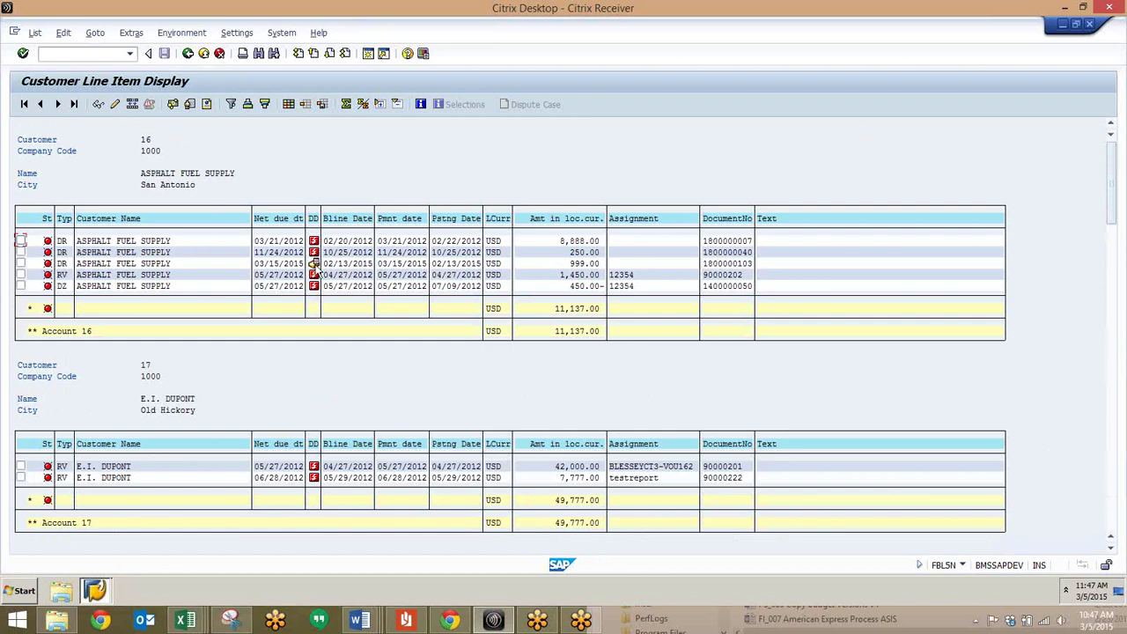
Inspect the document behind ASPHALT FUEL SUPPLY's 999.00 invoice and return to the line item list
{"action": "left_click", "coordinate": [139, 263]}
{"action": "double_click", "coordinate": [172, 267]}
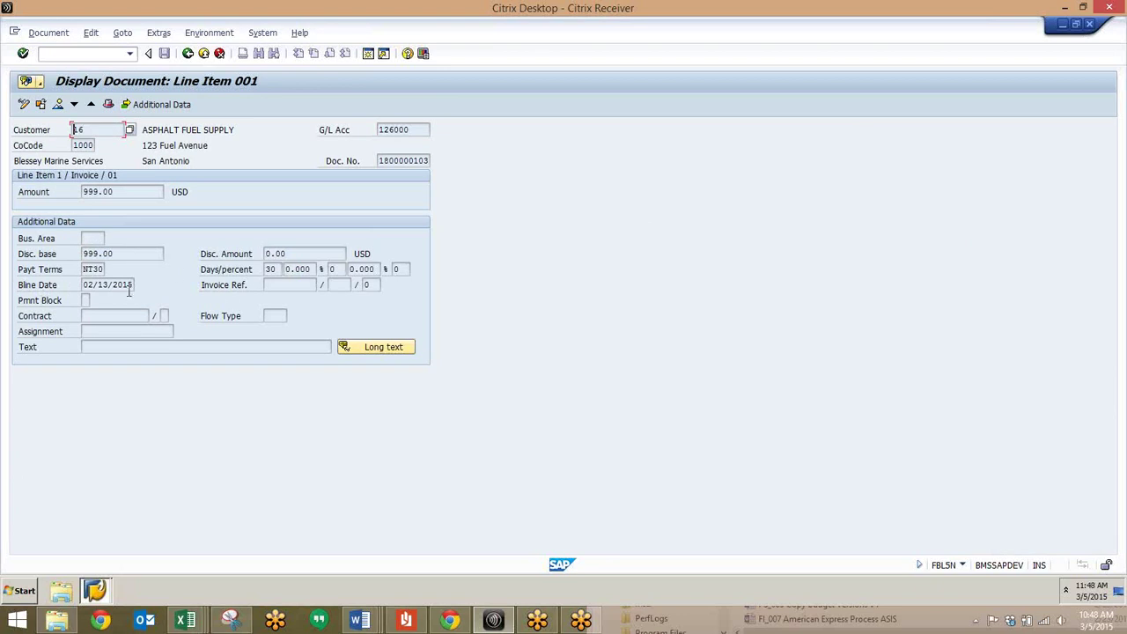
{"action": "left_click", "coordinate": [188, 54]}
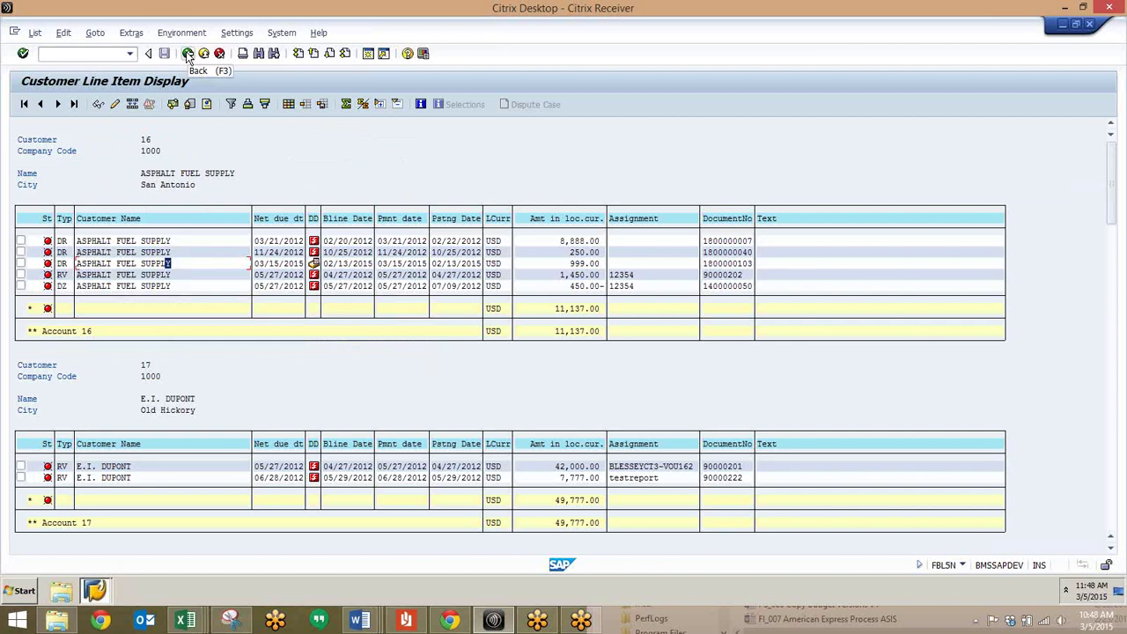
Open transaction S_ALR_87012178, and enter the customer account number and company code 1000 as the selection
{"action": "left_click", "coordinate": [100, 54]}
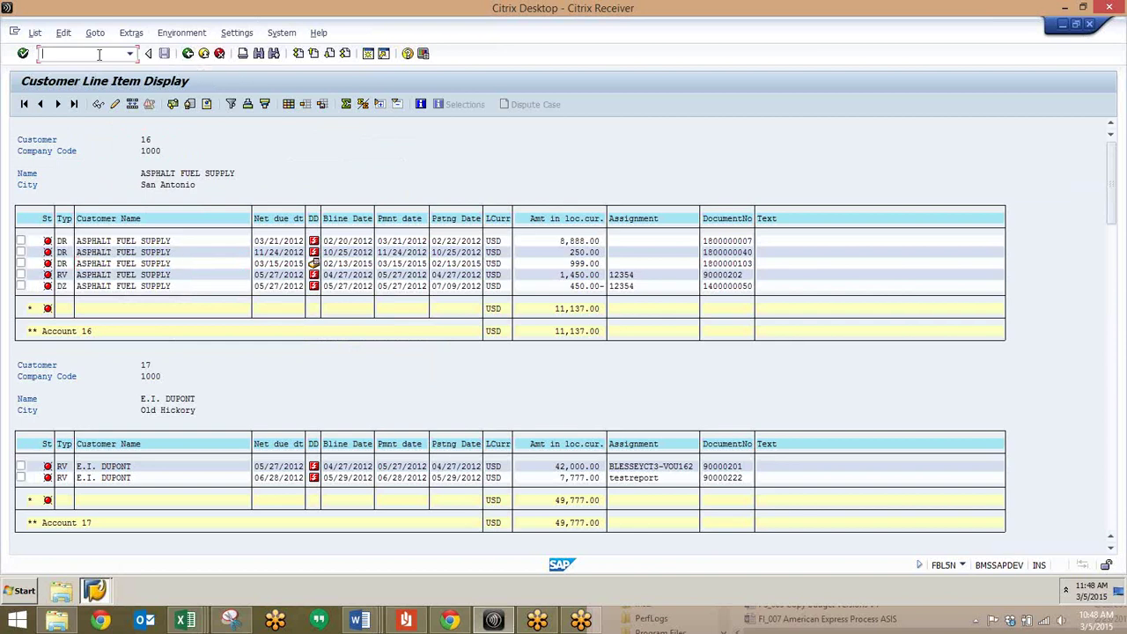
{"action": "type", "text": "/ns_alr_87012178"}
{"action": "key", "text": "Return"}
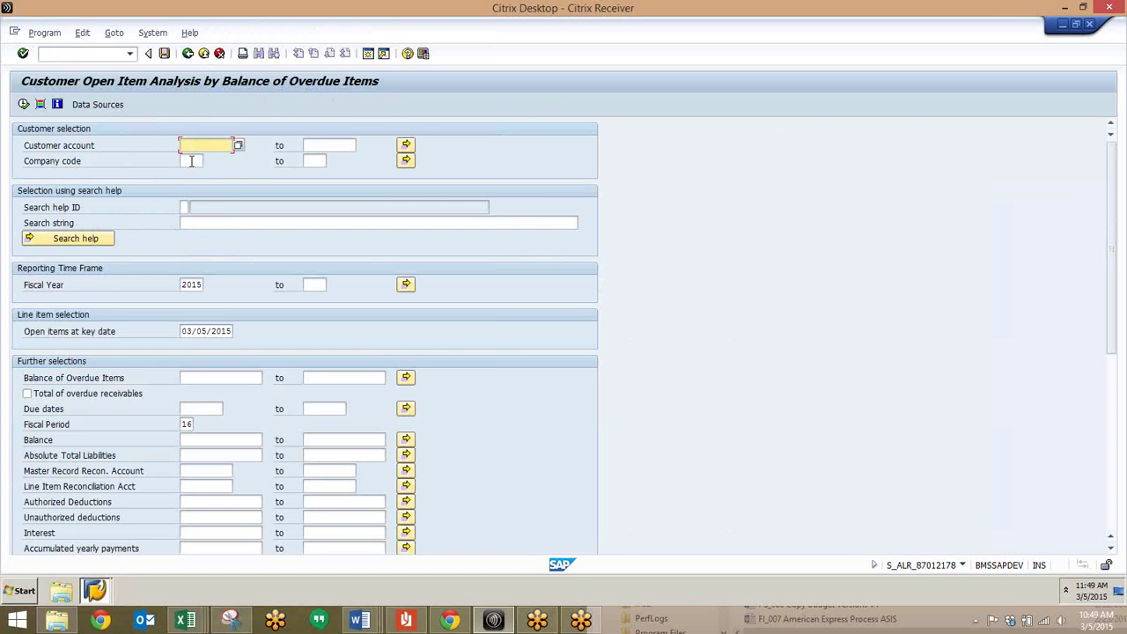
{"action": "type", "text": "16"}
{"action": "left_click", "coordinate": [191, 161]}
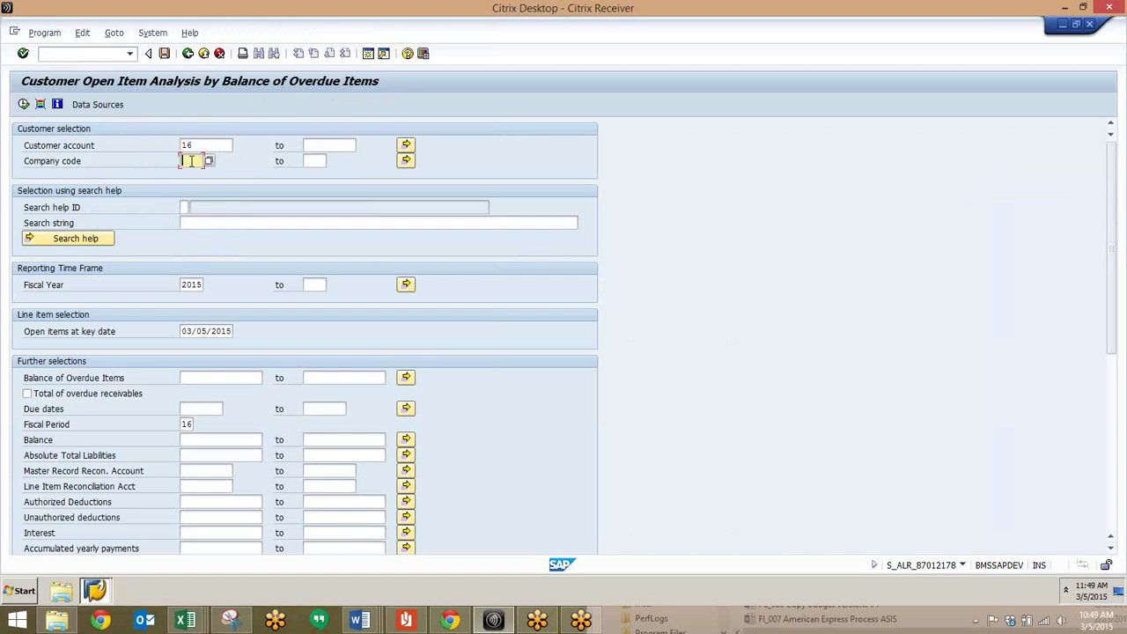
{"action": "type", "text": "1000"}
Review the key date, further selections and output control settings, including the due date sorted list intervals
{"action": "left_click", "coordinate": [202, 331]}
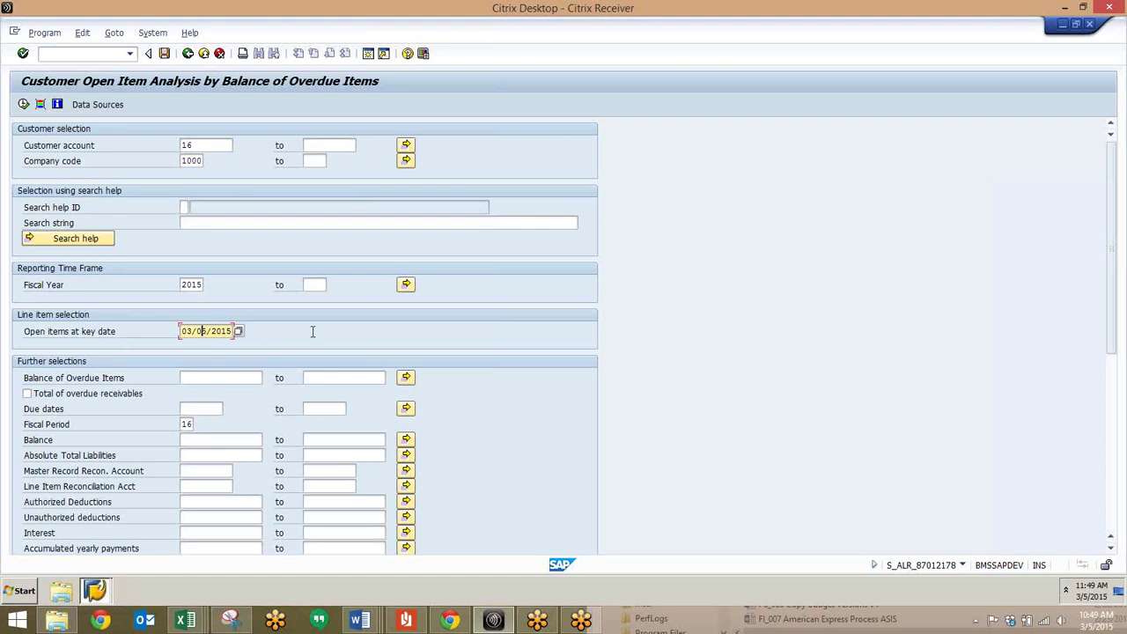
{"action": "scroll", "coordinate": [112, 400], "scroll_direction": "down", "scroll_amount": 5}
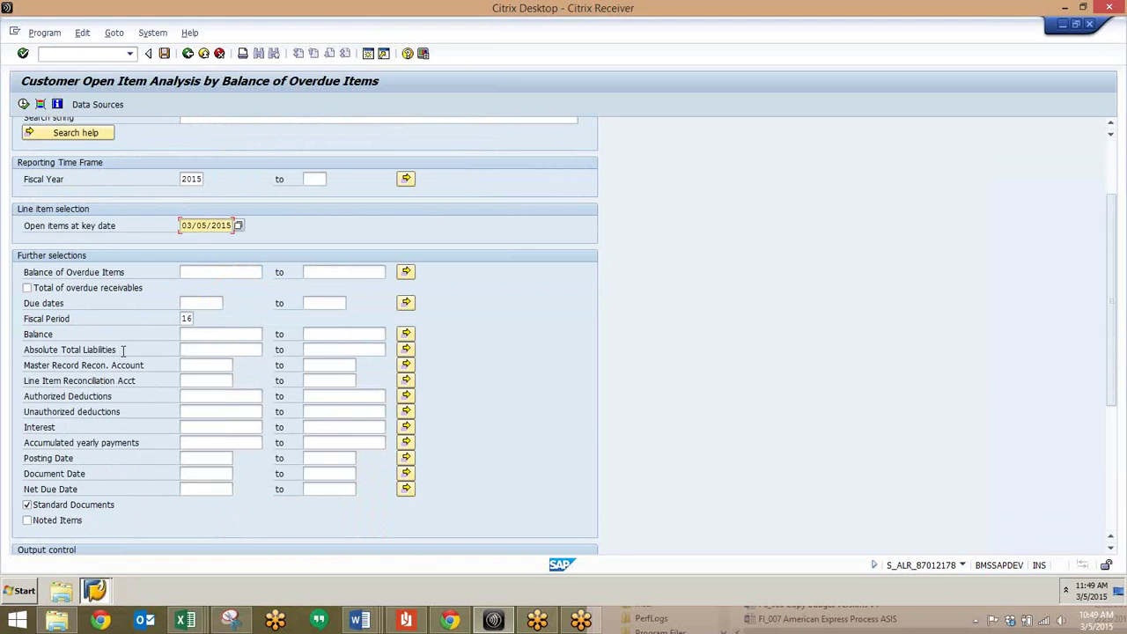
{"action": "scroll", "coordinate": [86, 350], "scroll_direction": "down", "scroll_amount": 2}
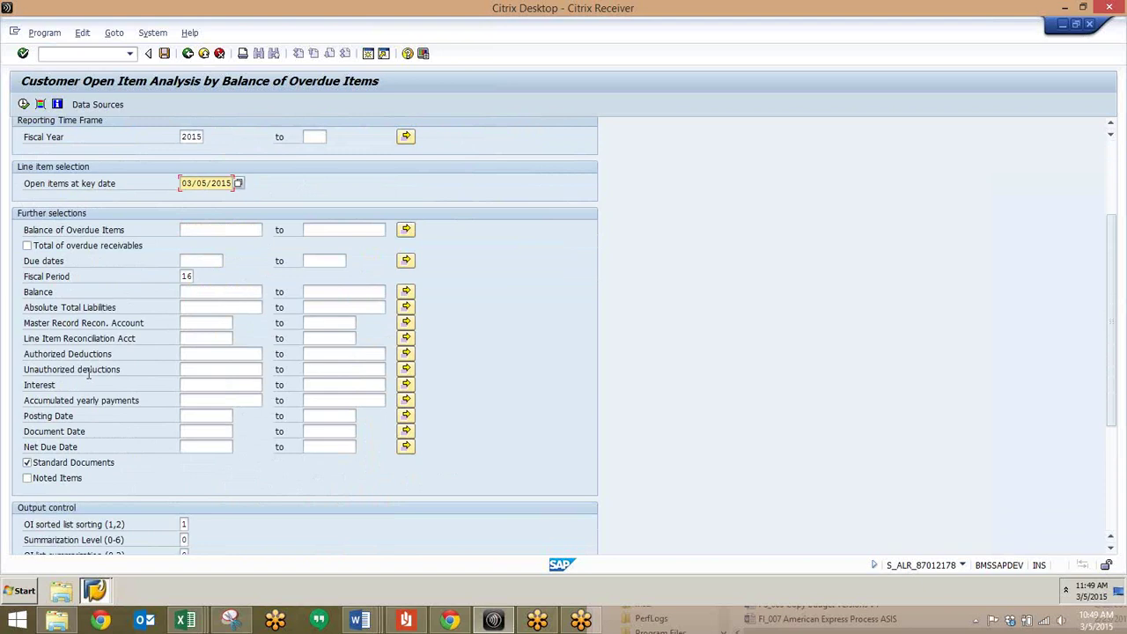
{"action": "scroll", "coordinate": [88, 374], "scroll_direction": "down", "scroll_amount": 3}
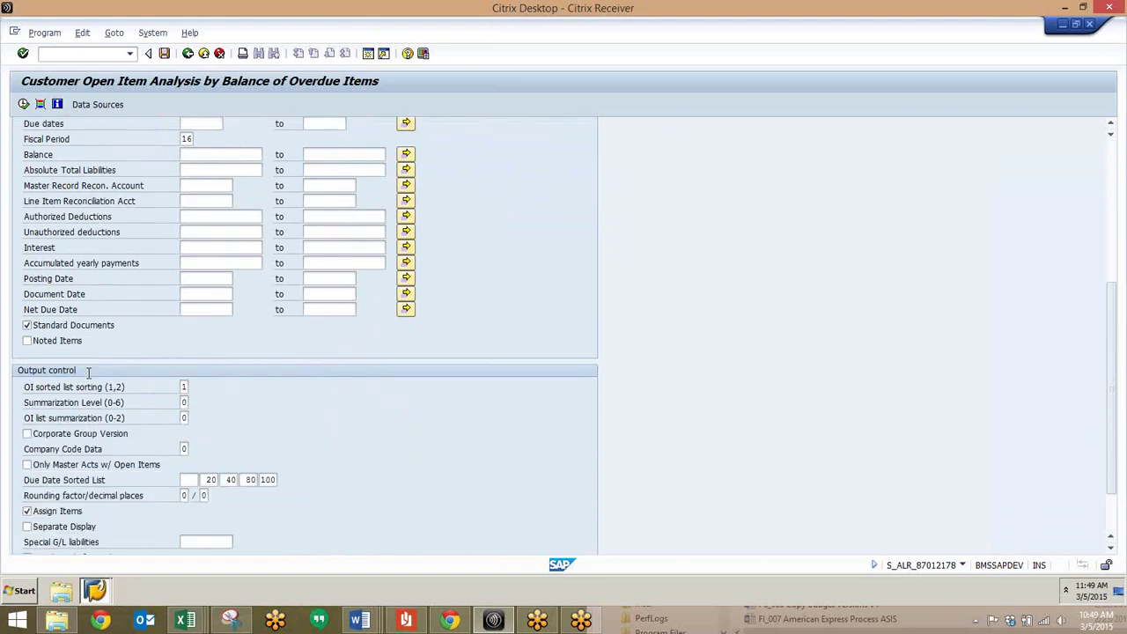
{"action": "scroll", "coordinate": [88, 374], "scroll_direction": "down", "scroll_amount": 2}
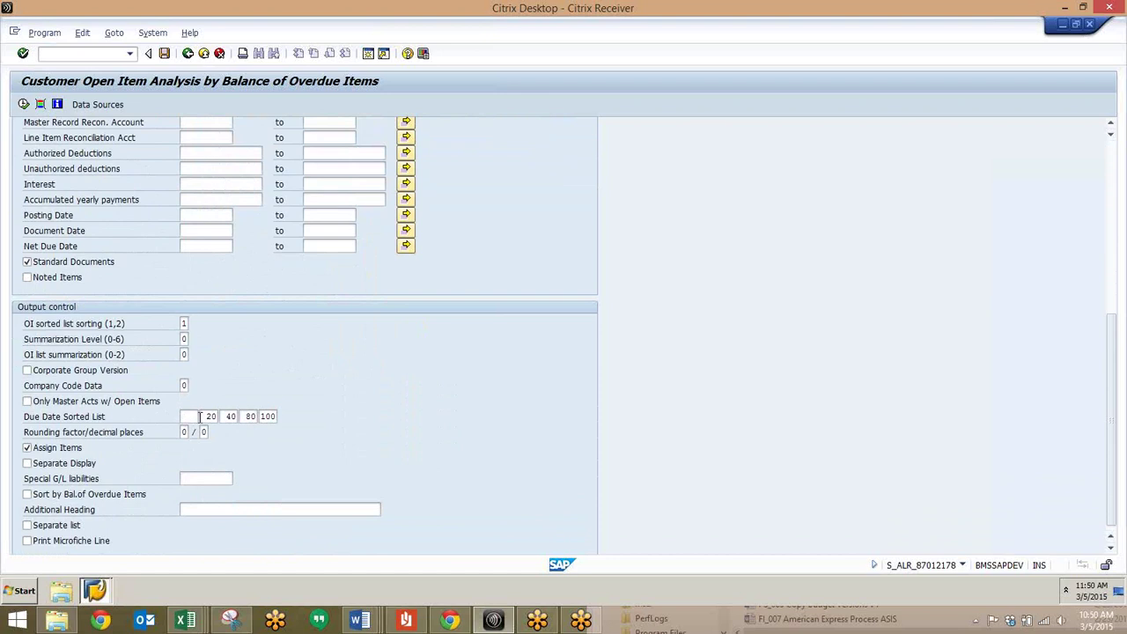
{"action": "left_click", "coordinate": [185, 416]}
{"action": "scroll", "coordinate": [231, 414], "scroll_direction": "up", "scroll_amount": 3}
{"action": "scroll", "coordinate": [222, 413], "scroll_direction": "up", "scroll_amount": 10}
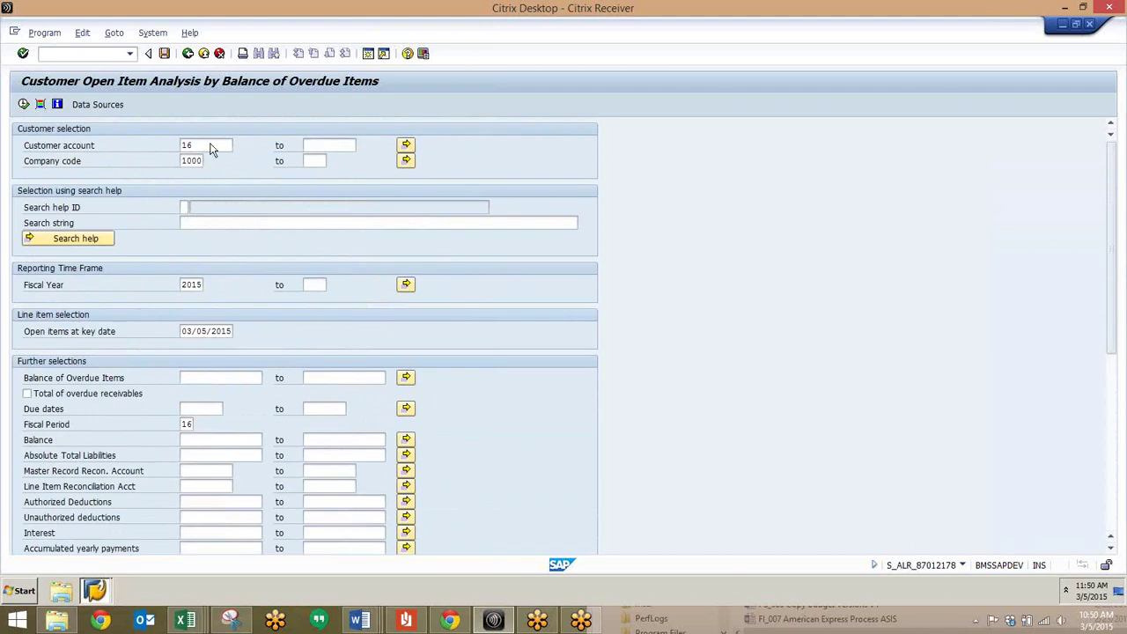
Run the overdue items analysis and review the customer's payment data, due date sorted list, line items and totals sheets
{"action": "left_click", "coordinate": [22, 105]}
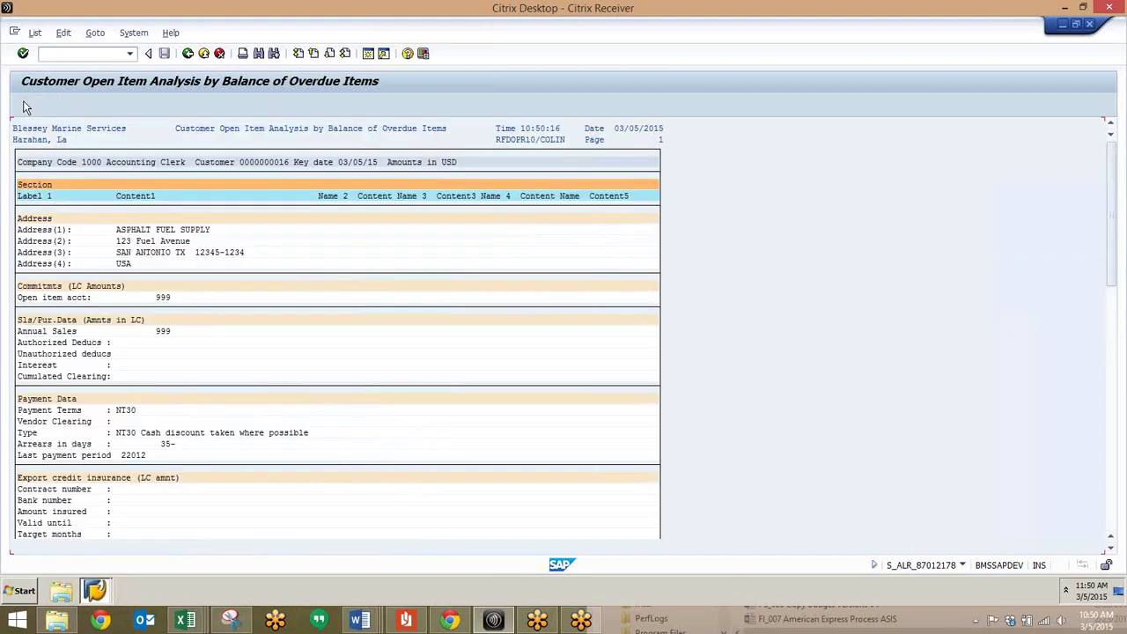
{"action": "scroll", "coordinate": [189, 423], "scroll_direction": "down", "scroll_amount": 2}
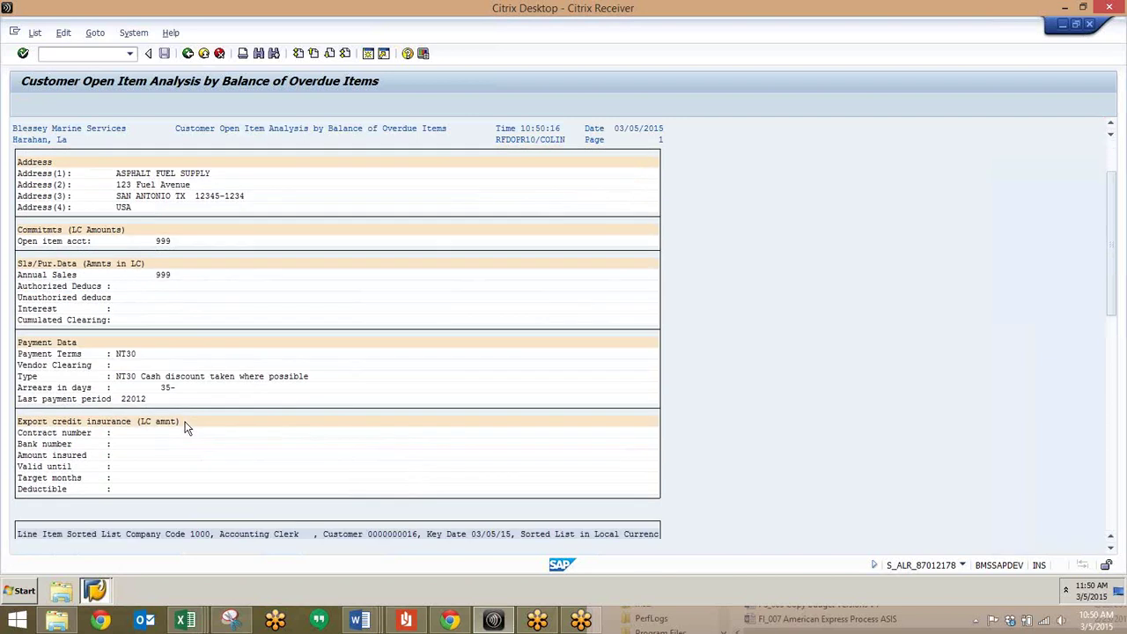
{"action": "scroll", "coordinate": [185, 427], "scroll_direction": "down", "scroll_amount": 5}
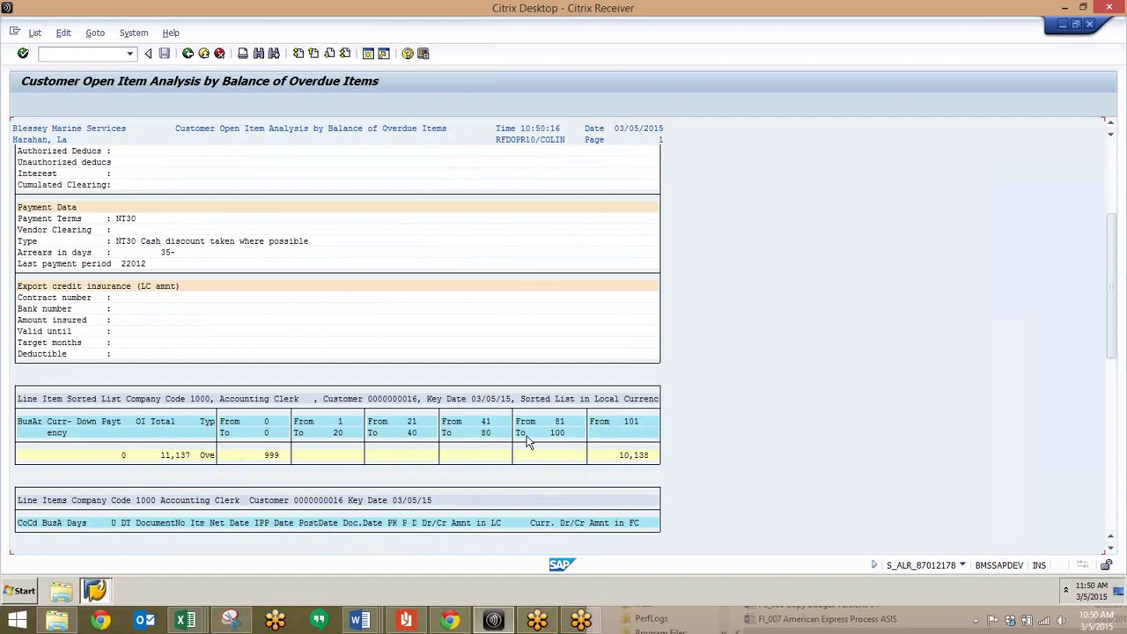
{"action": "scroll", "coordinate": [387, 473], "scroll_direction": "down", "scroll_amount": 2}
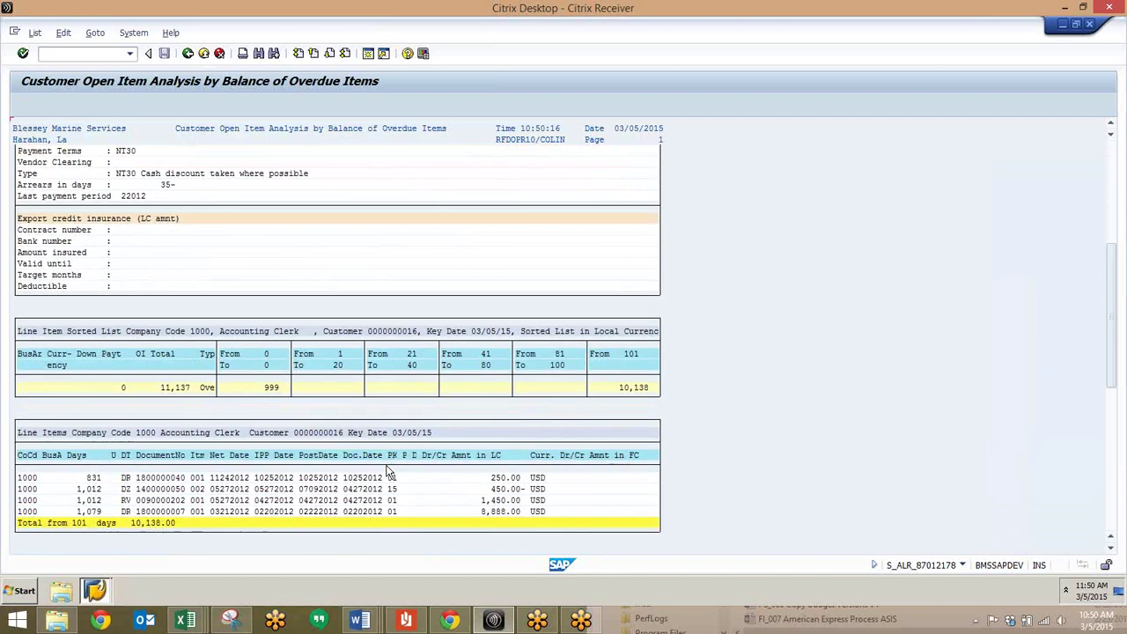
{"action": "scroll", "coordinate": [387, 473], "scroll_direction": "down", "scroll_amount": 2}
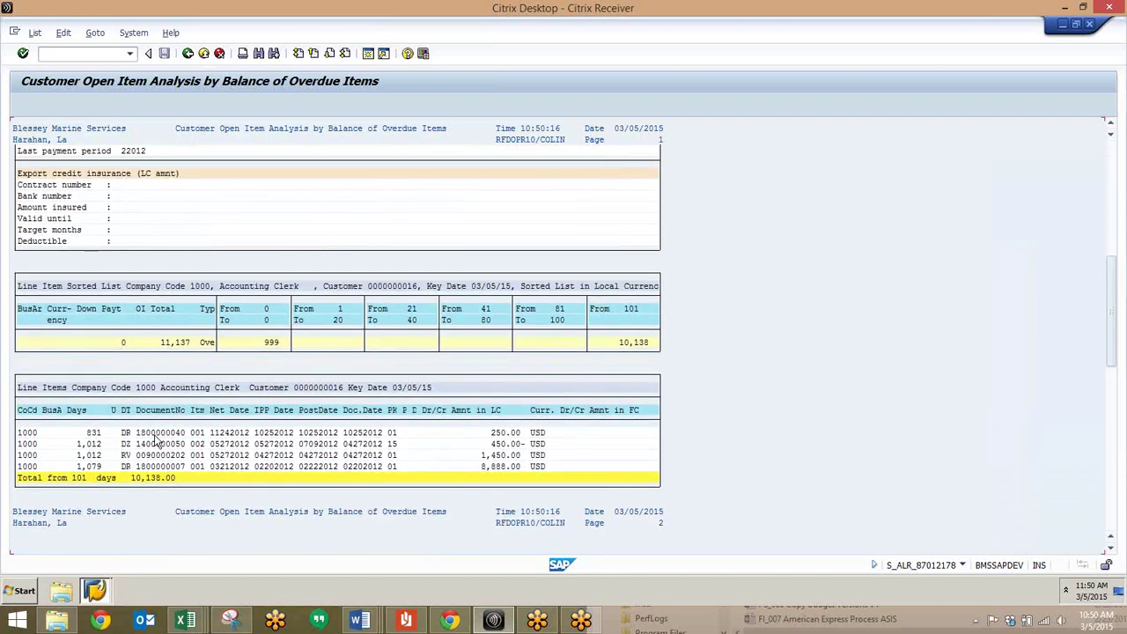
{"action": "scroll", "coordinate": [157, 441], "scroll_direction": "down", "scroll_amount": 5}
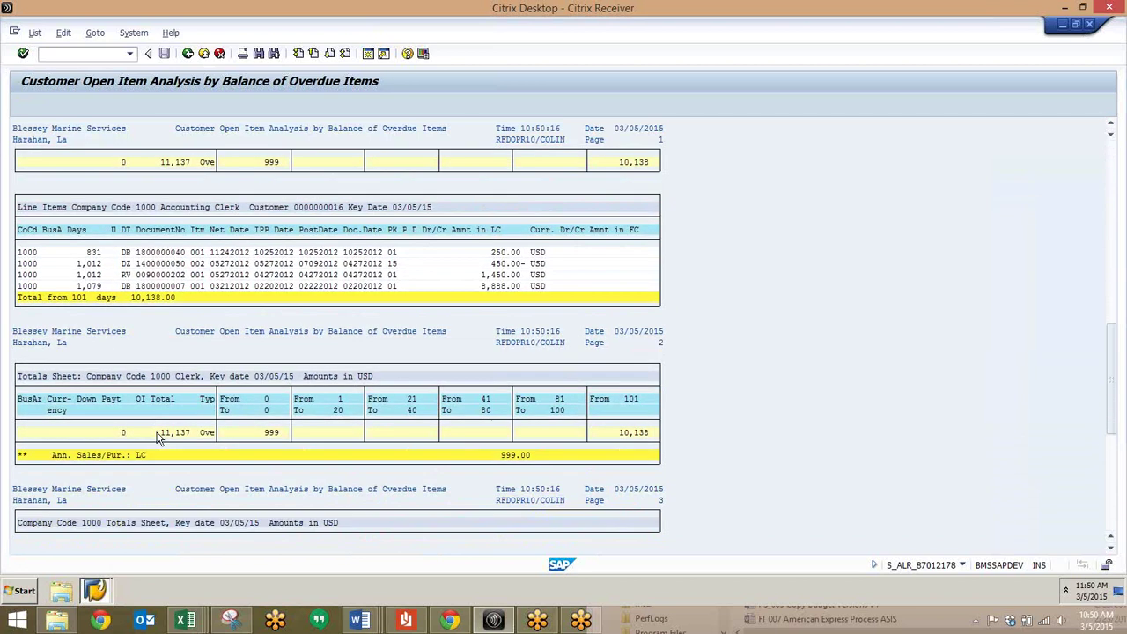
{"action": "scroll", "coordinate": [159, 437], "scroll_direction": "down", "scroll_amount": 4}
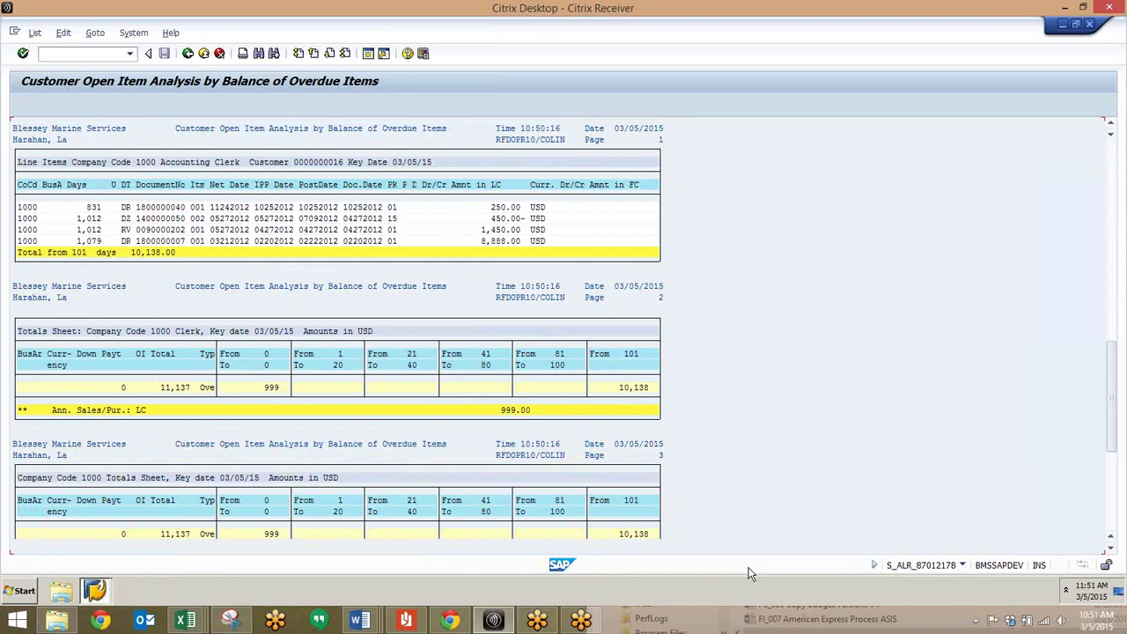
Open the List of Customer Open Items report with transaction S_ALR_87012174
{"action": "left_click", "coordinate": [82, 55]}
{"action": "type", "text": "/ns_alr_87012174"}
{"action": "key", "text": "Return"}
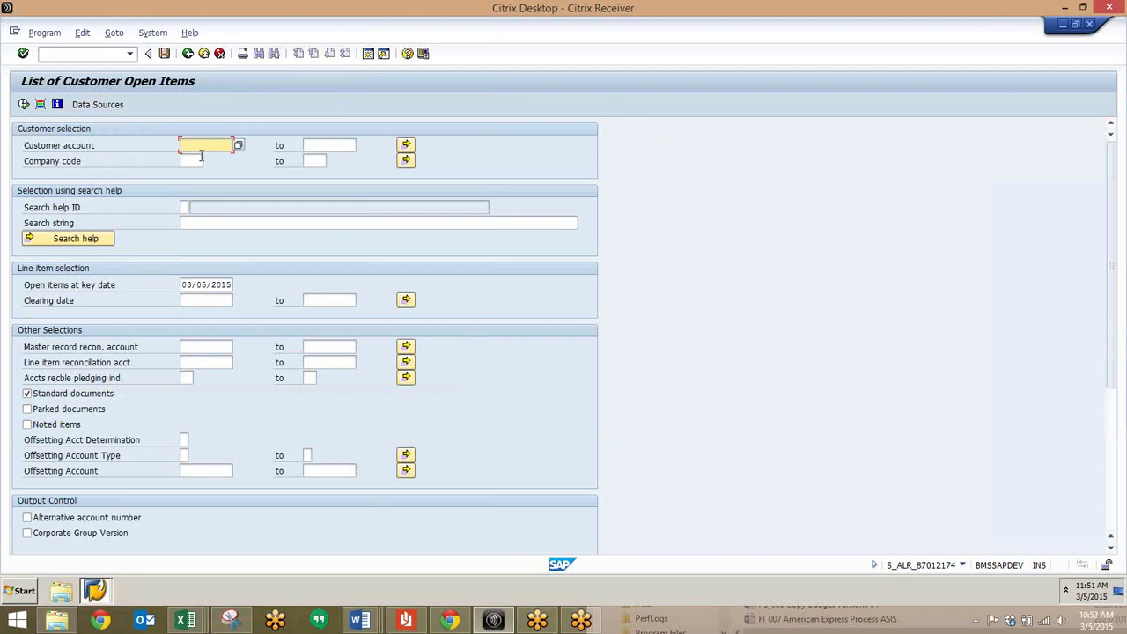
Enter company code 1000 and a from-to range of customer account numbers as the report selection
{"action": "left_click", "coordinate": [194, 162]}
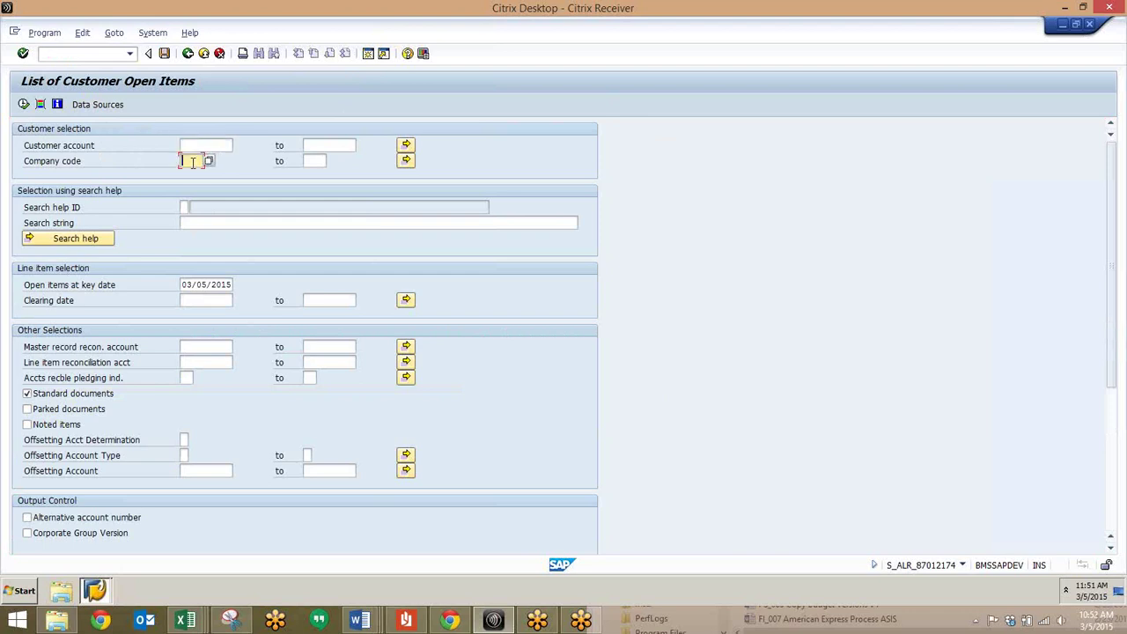
{"action": "type", "text": "100"}
{"action": "left_click", "coordinate": [193, 145]}
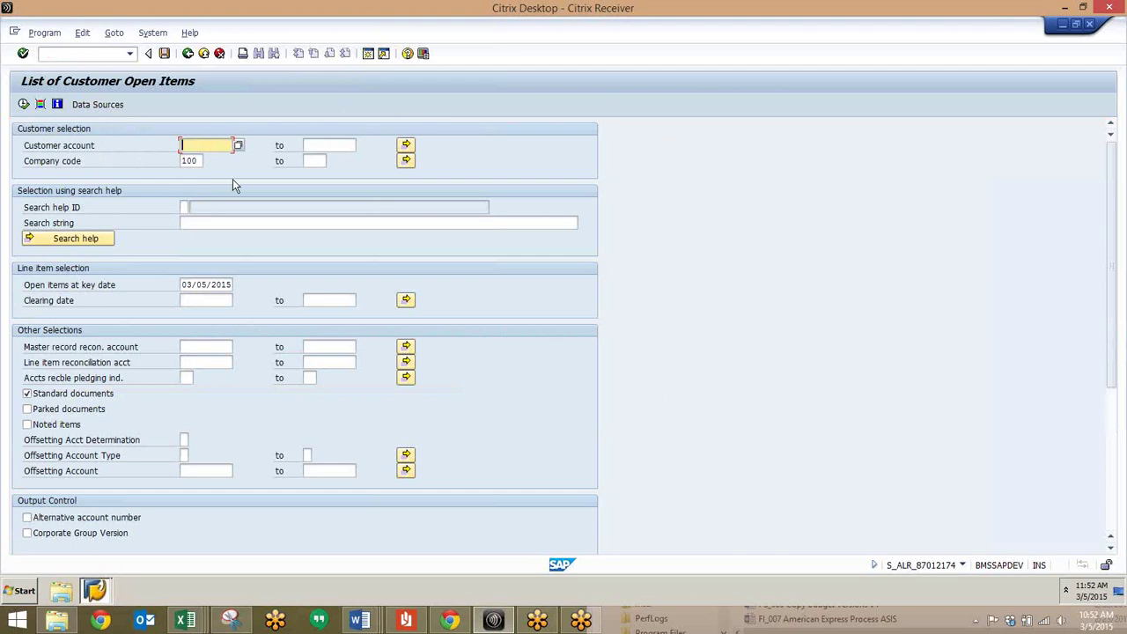
{"action": "left_click", "coordinate": [200, 160]}
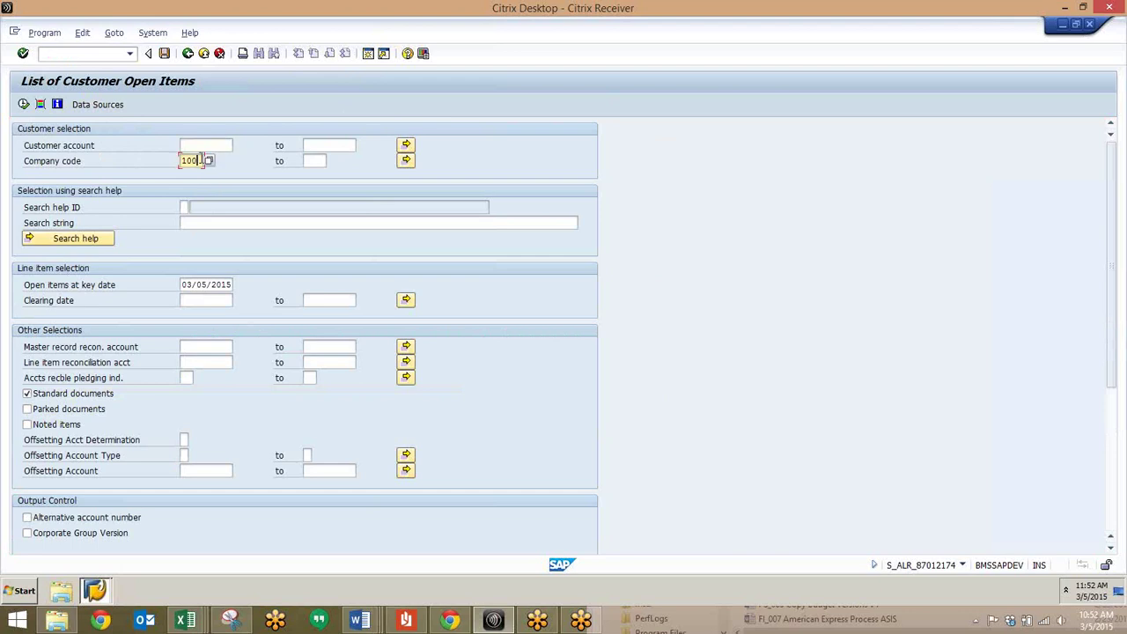
{"action": "type", "text": "0"}
{"action": "left_click", "coordinate": [192, 146]}
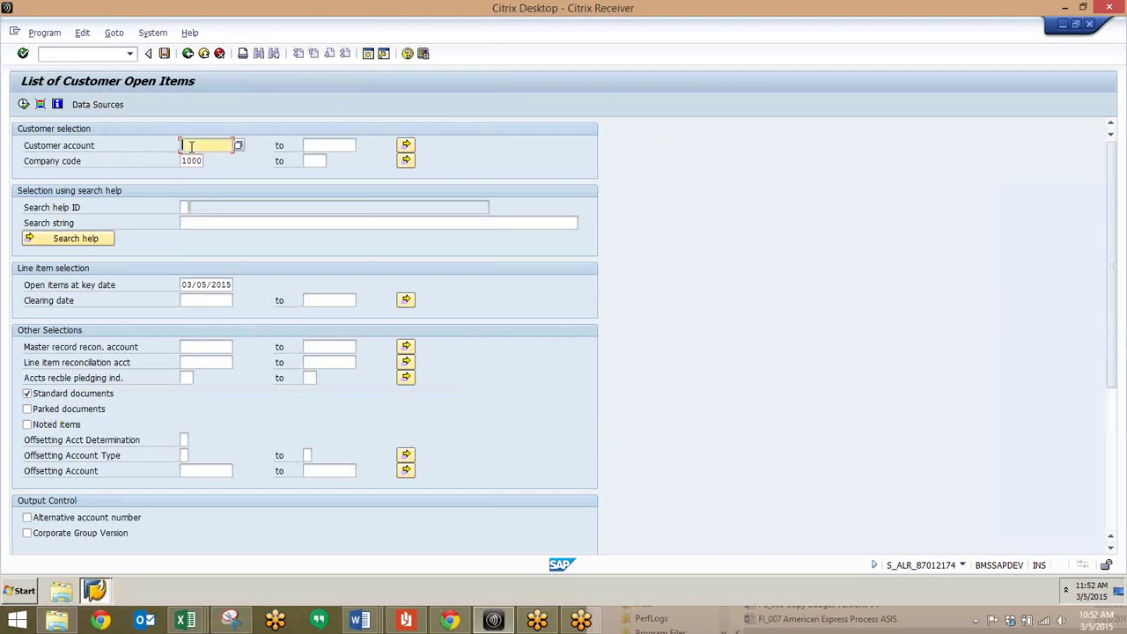
{"action": "type", "text": "16"}
{"action": "left_click", "coordinate": [316, 144]}
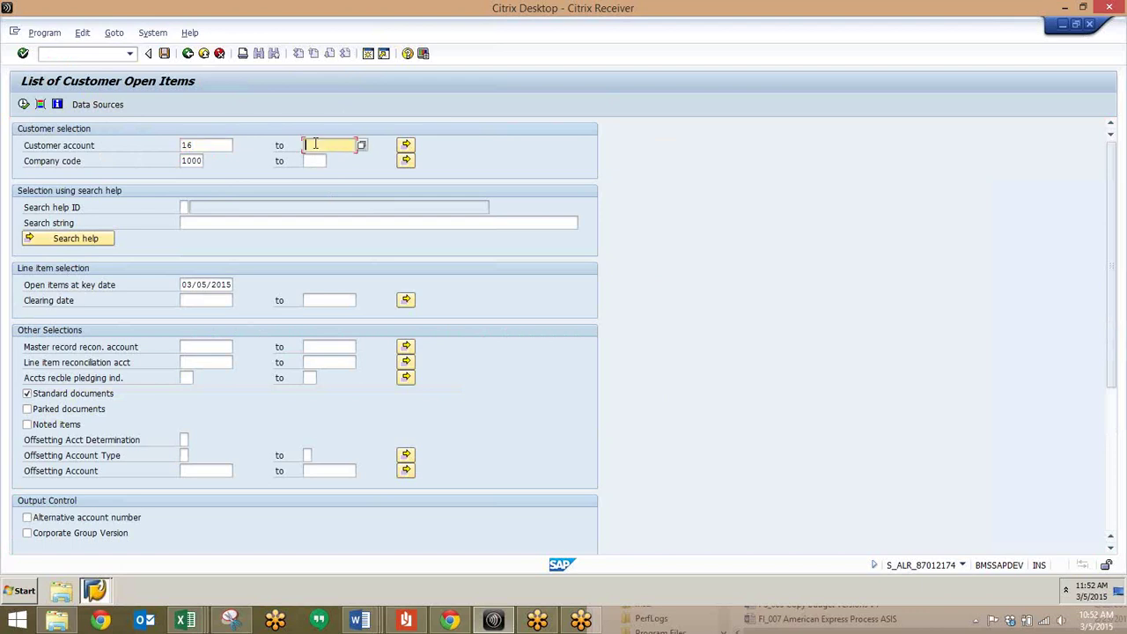
{"action": "type", "text": "20"}
Review the line item selection, other selections and output control settings down to the layout field
{"action": "scroll", "coordinate": [539, 388], "scroll_direction": "down", "scroll_amount": 5}
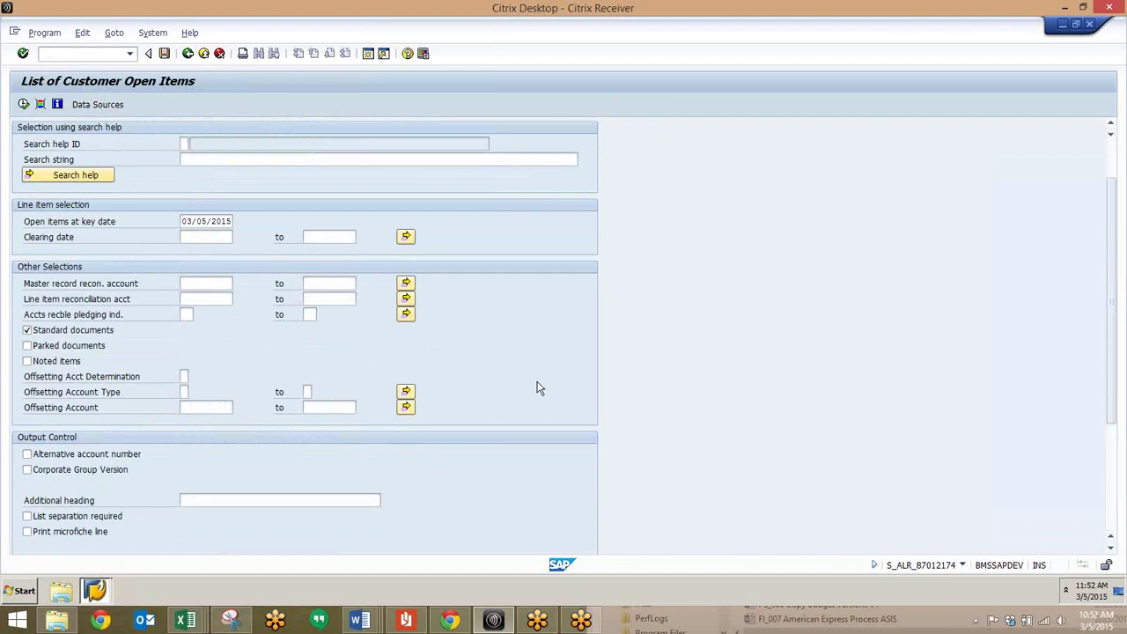
{"action": "scroll", "coordinate": [537, 389], "scroll_direction": "down", "scroll_amount": 3}
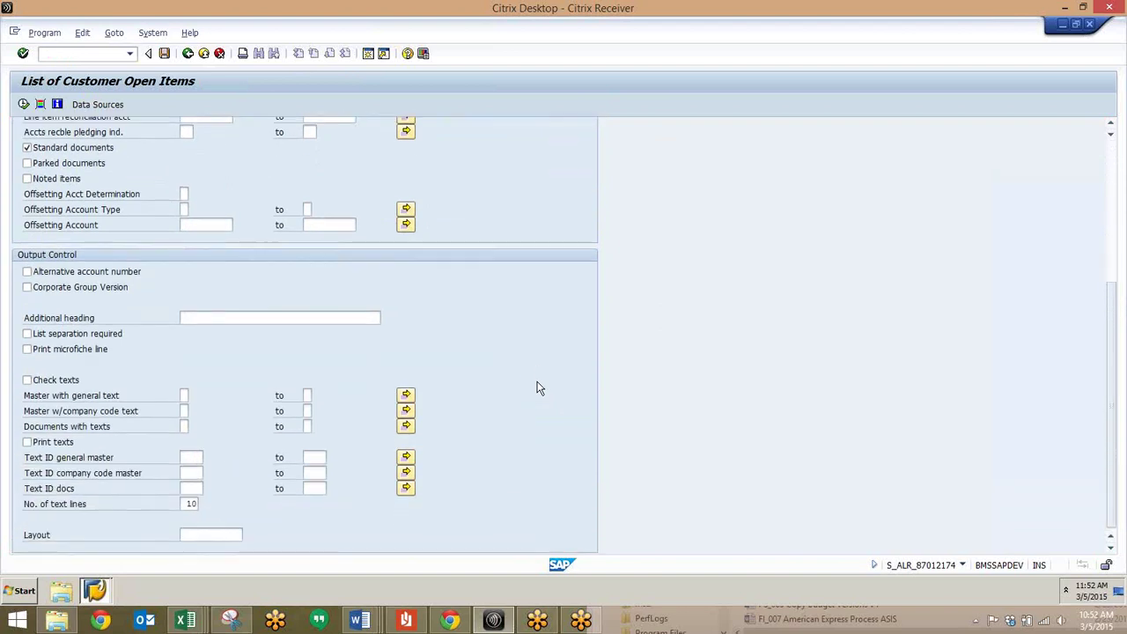
{"action": "left_click", "coordinate": [210, 535]}
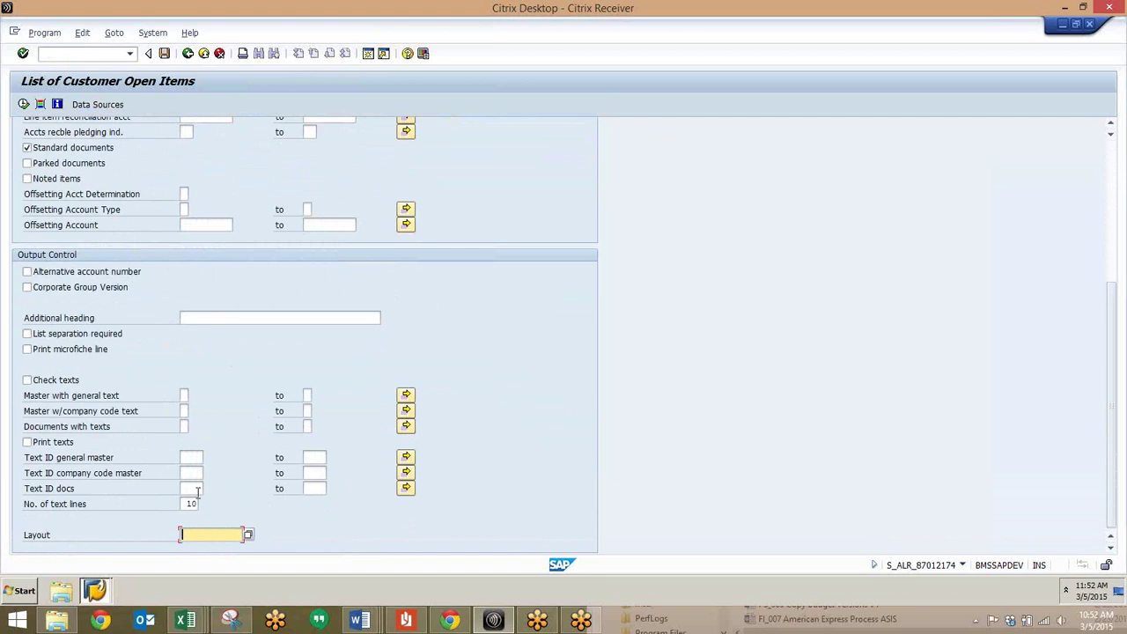
{"action": "scroll", "coordinate": [196, 492], "scroll_direction": "up", "scroll_amount": 5}
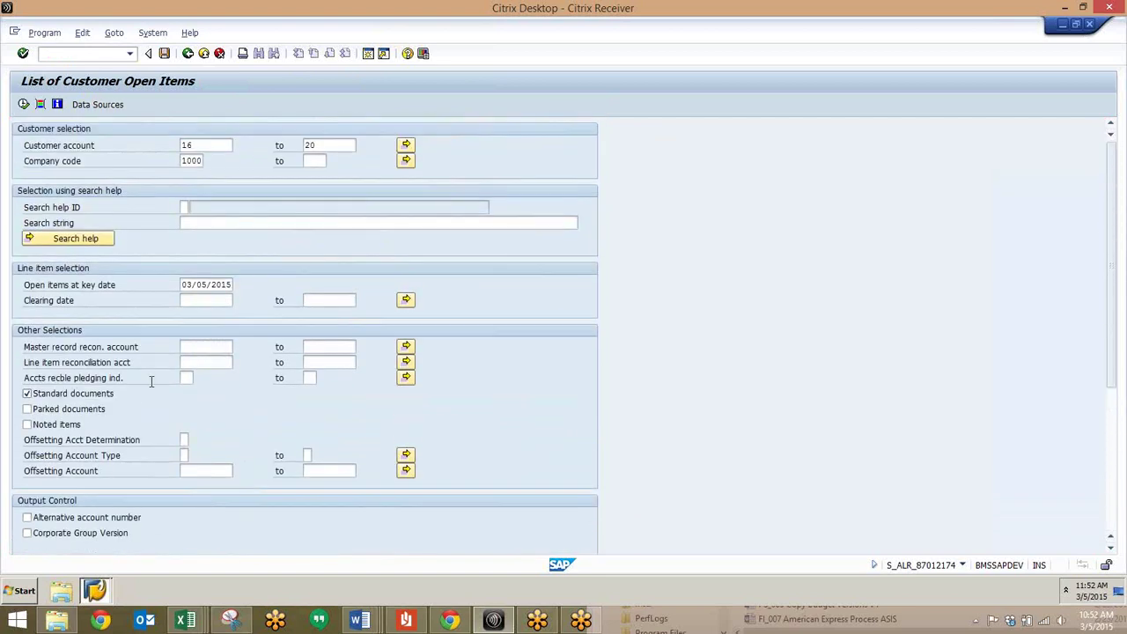
Run the customer open items list and examine the line items and subtotals of each customer in the range
{"action": "left_click", "coordinate": [24, 105]}
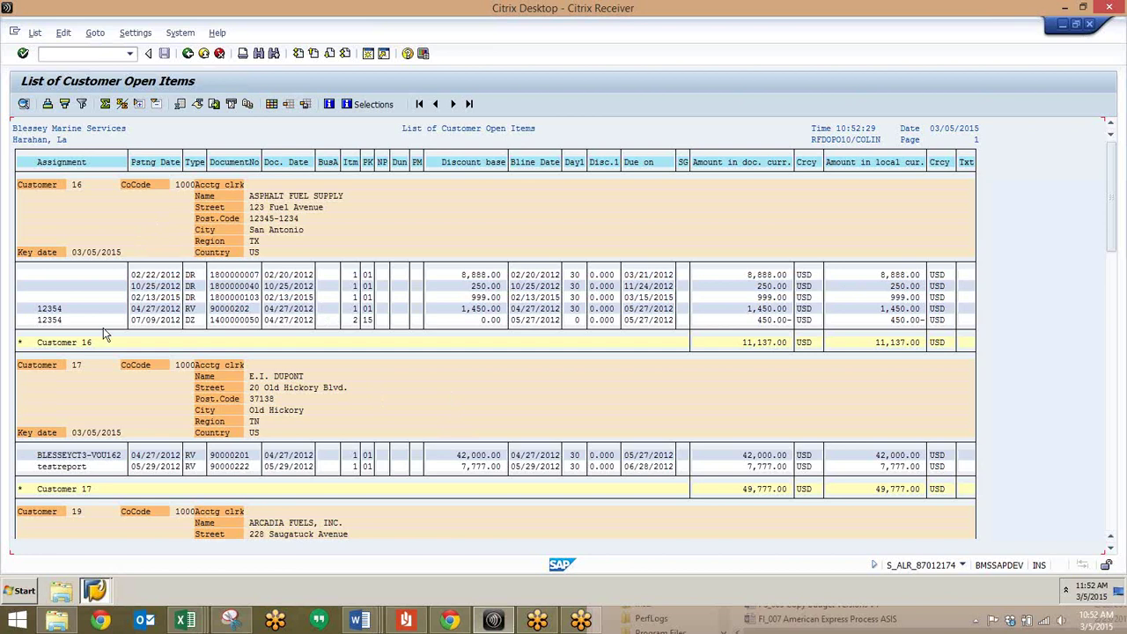
{"action": "scroll", "coordinate": [242, 438], "scroll_direction": "down", "scroll_amount": 4}
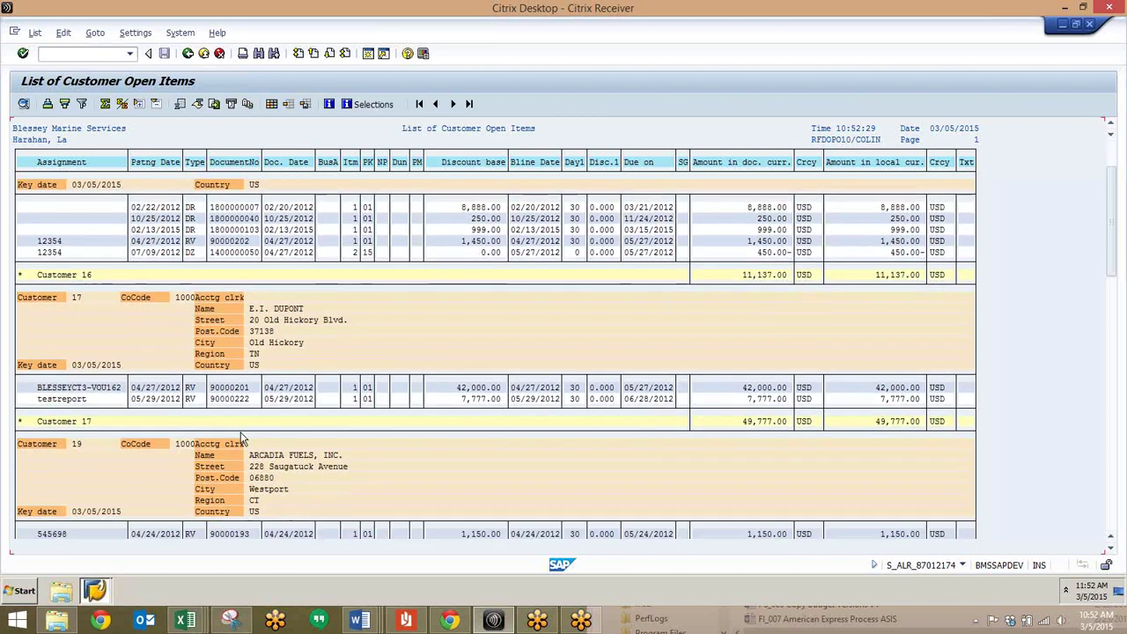
{"action": "scroll", "coordinate": [236, 440], "scroll_direction": "down", "scroll_amount": 1}
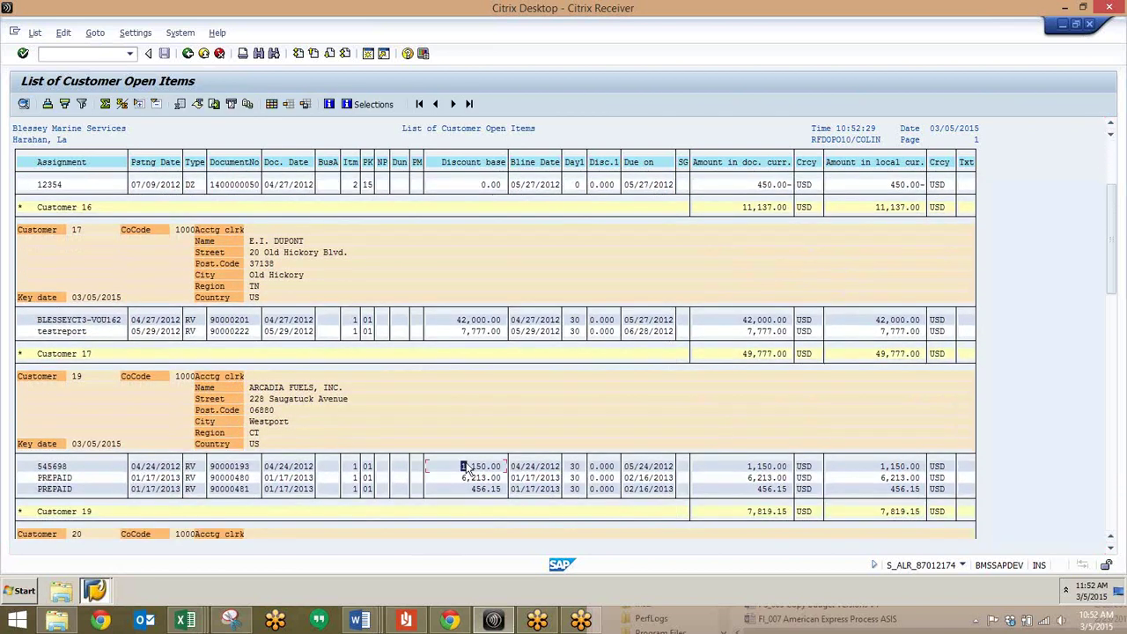
{"action": "scroll", "coordinate": [466, 467], "scroll_direction": "down", "scroll_amount": 2}
{"action": "scroll", "coordinate": [466, 467], "scroll_direction": "down", "scroll_amount": 3}
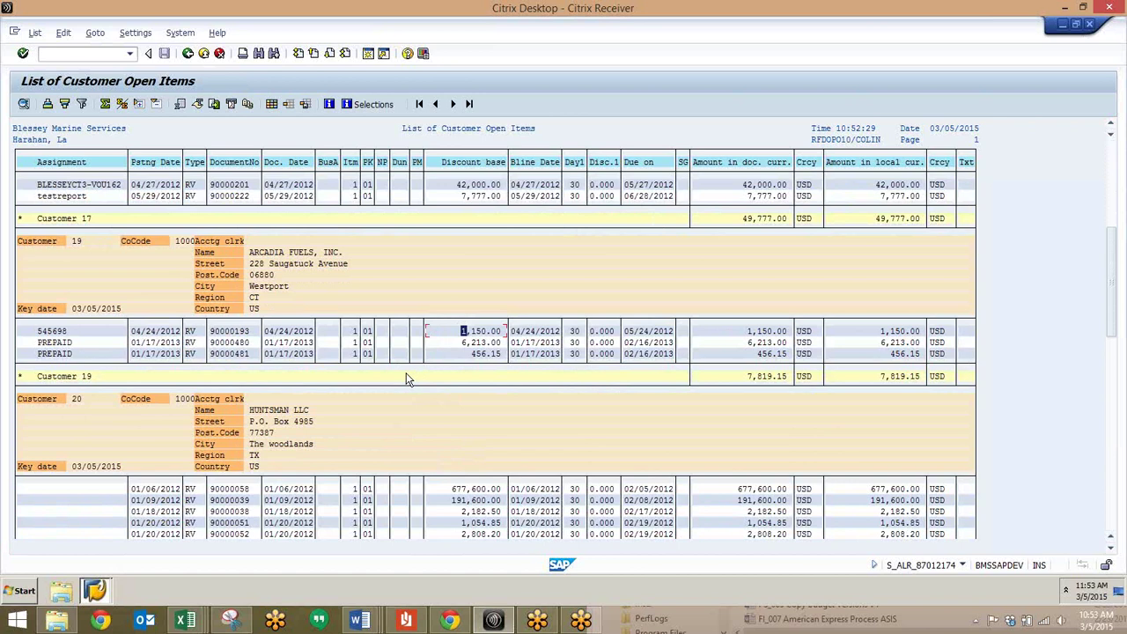
{"action": "scroll", "coordinate": [401, 371], "scroll_direction": "up", "scroll_amount": 3}
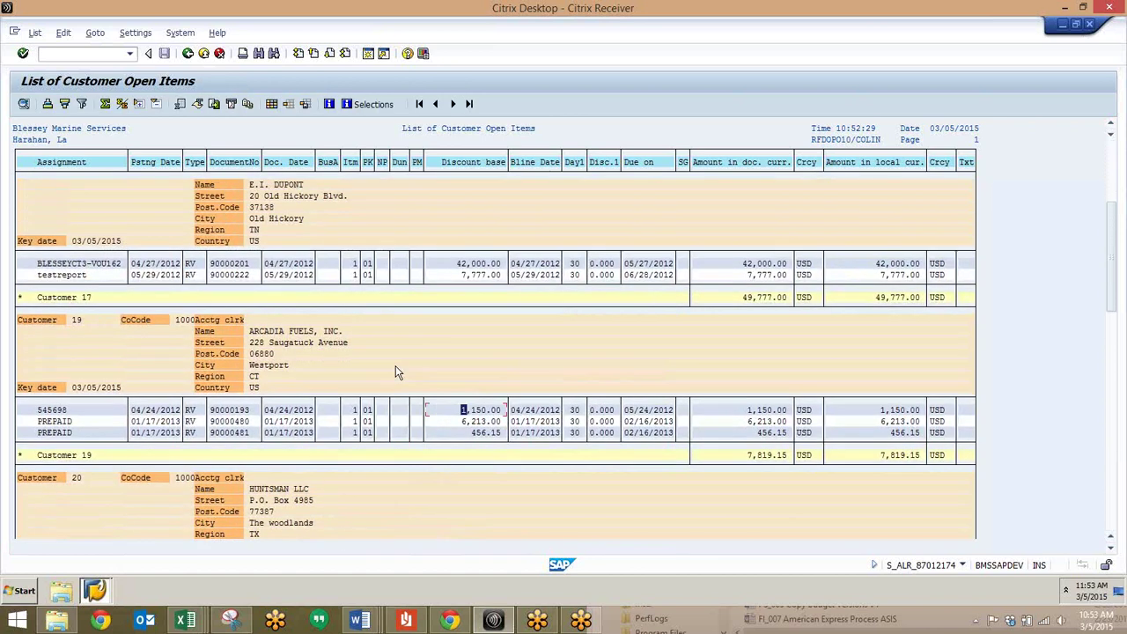
Leave the customer open items list and return to the SAP Easy Access screen
{"action": "left_click", "coordinate": [99, 53]}
{"action": "type", "text": "/n"}
{"action": "key", "text": "Return"}
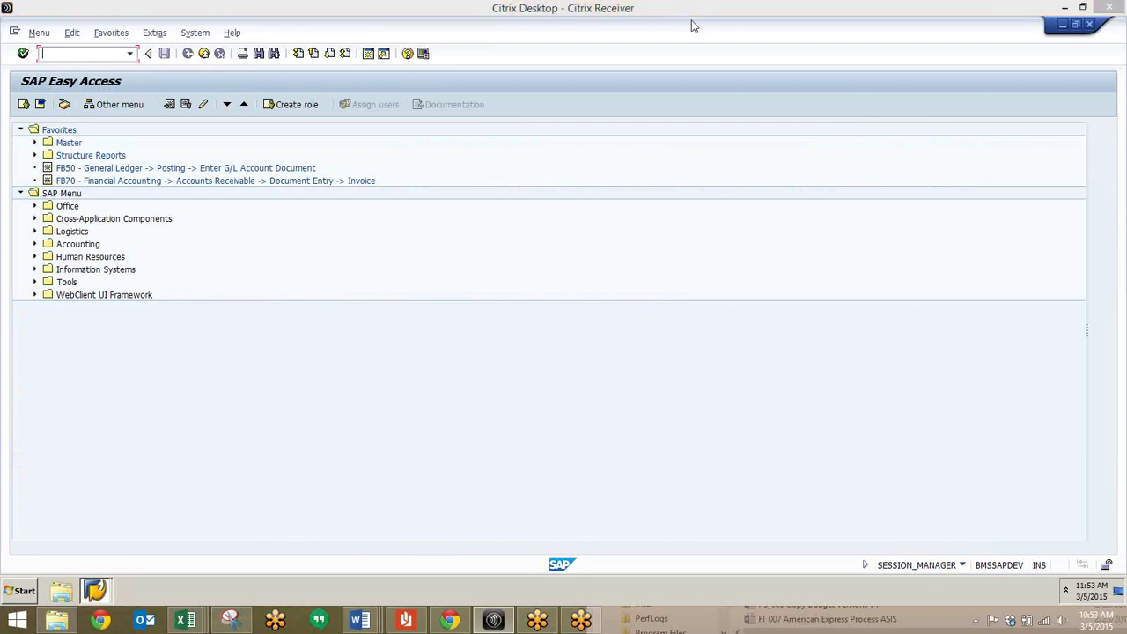
{"action": "left_click", "coordinate": [694, 25]}
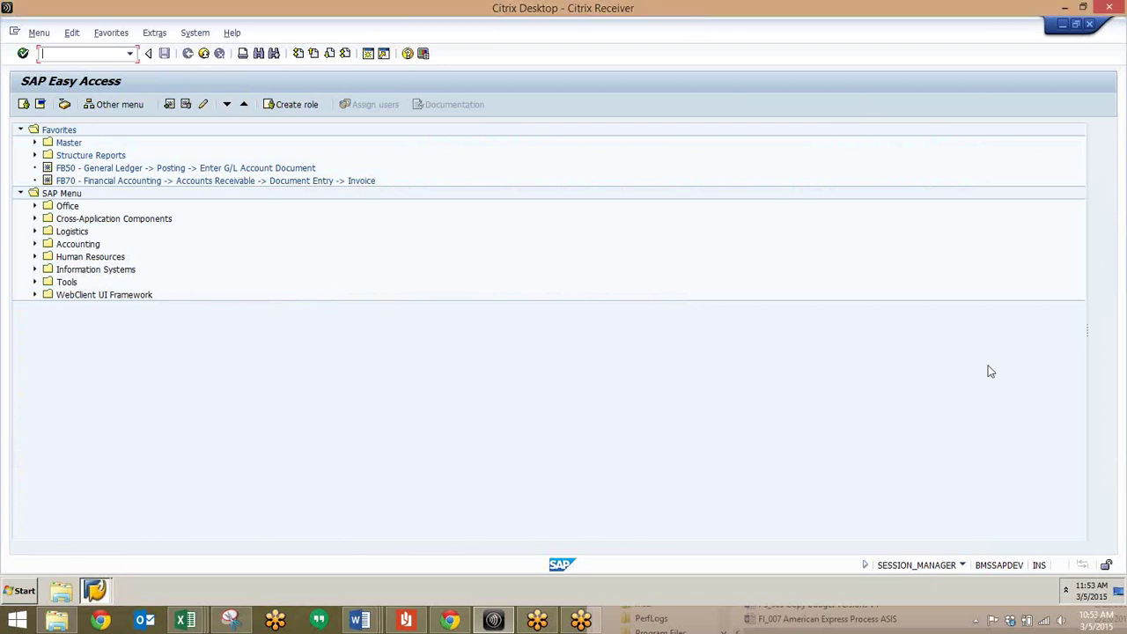